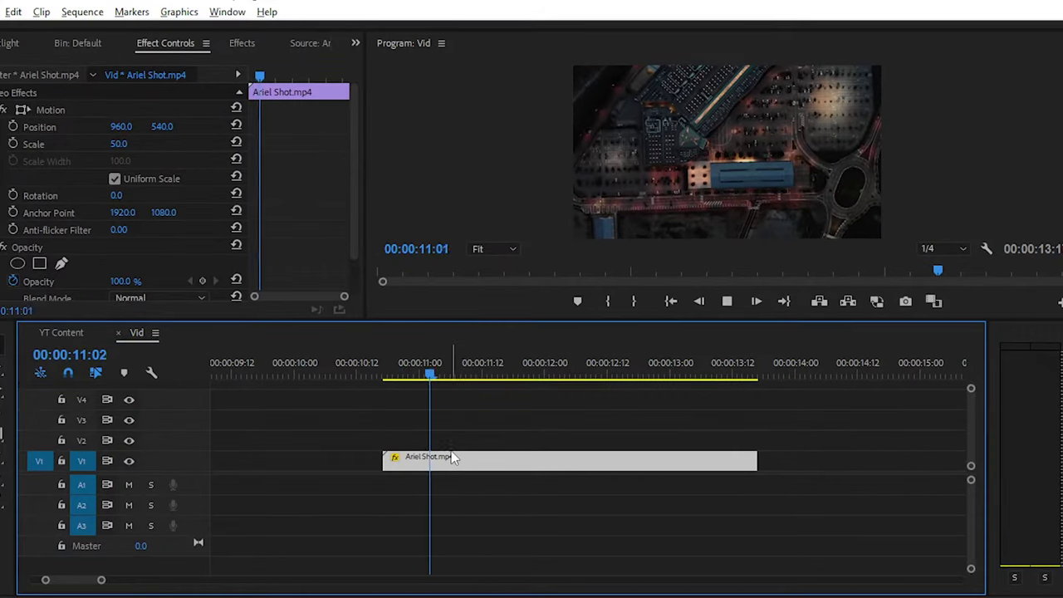
# Preview the clip and zoom the timeline in around 00:00:11:09.
pyautogui.press('-')
pyautogui.press('-')
pyautogui.moveTo(533, 377); pyautogui.dragTo(567, 376)
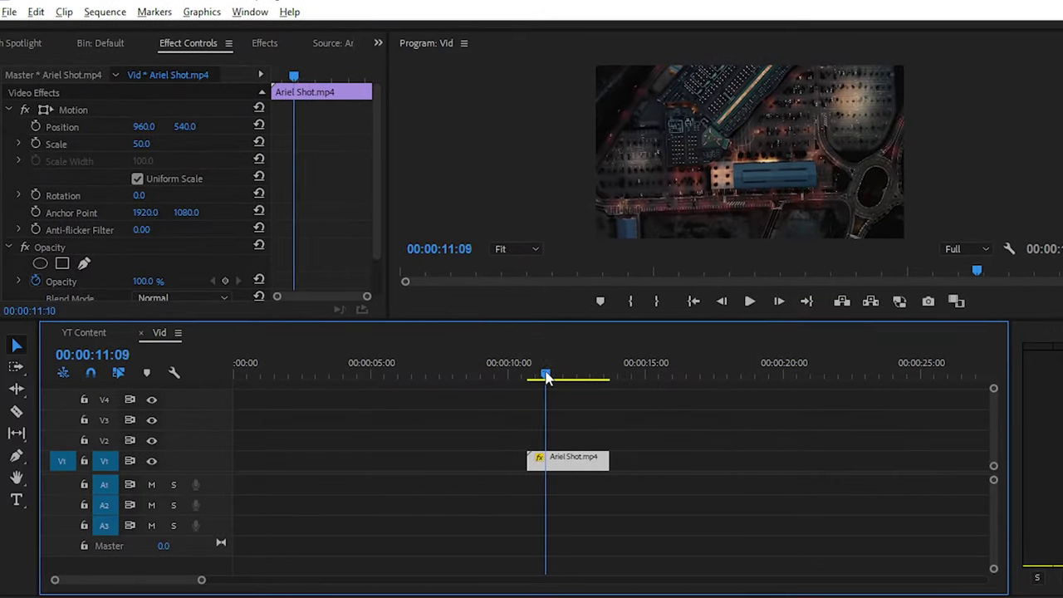
pyautogui.press('=')
pyautogui.scroll(-1, 359, 239)
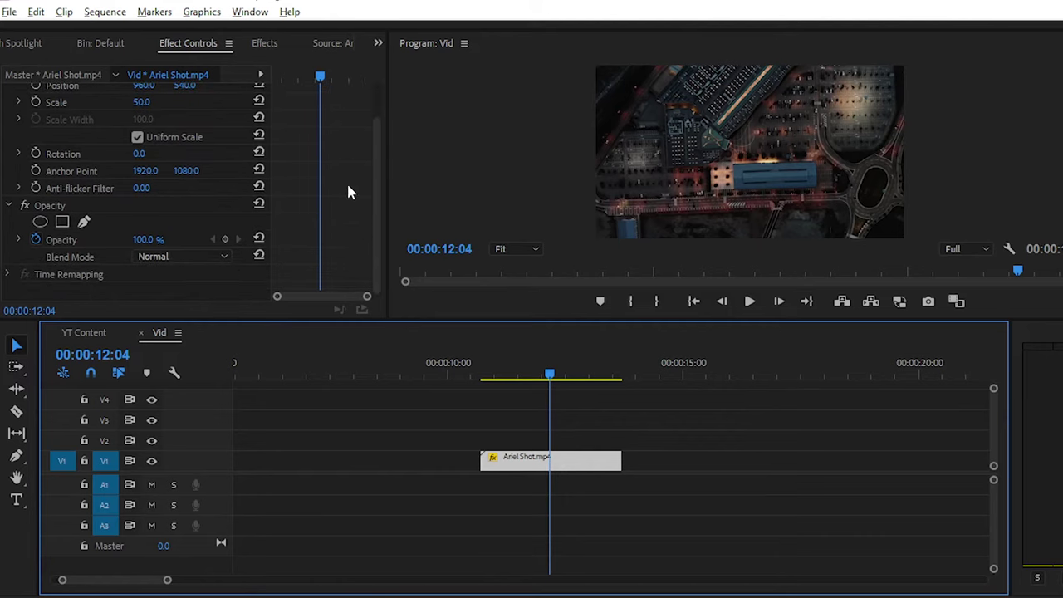
# Search Effects for 'lightin' and drag Adjust > Lighting Effects onto the Ariel Shot clip.
pyautogui.click(266, 45)
pyautogui.click(104, 65)
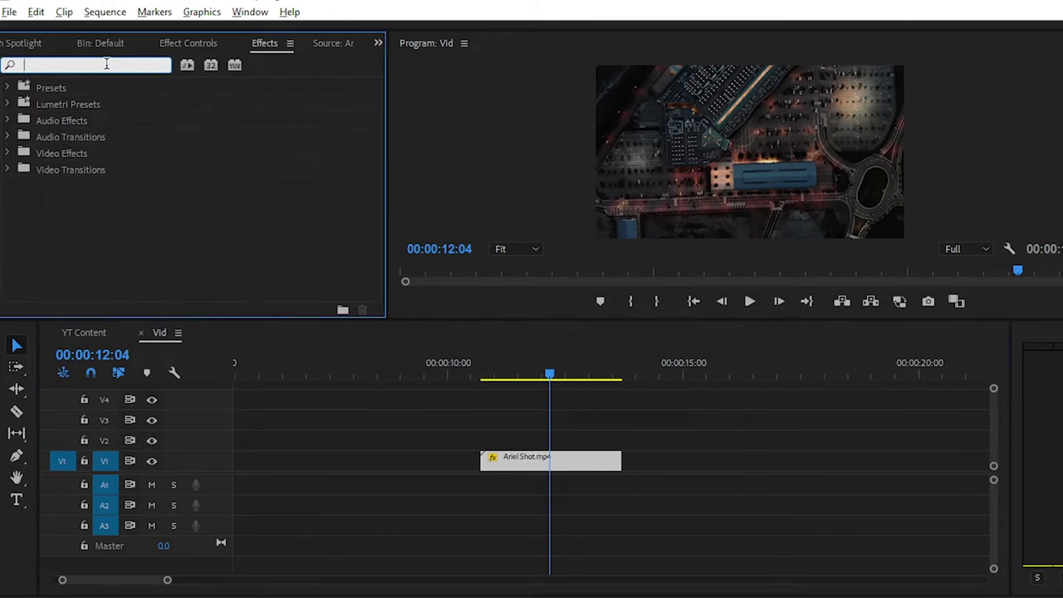
pyautogui.write('light')
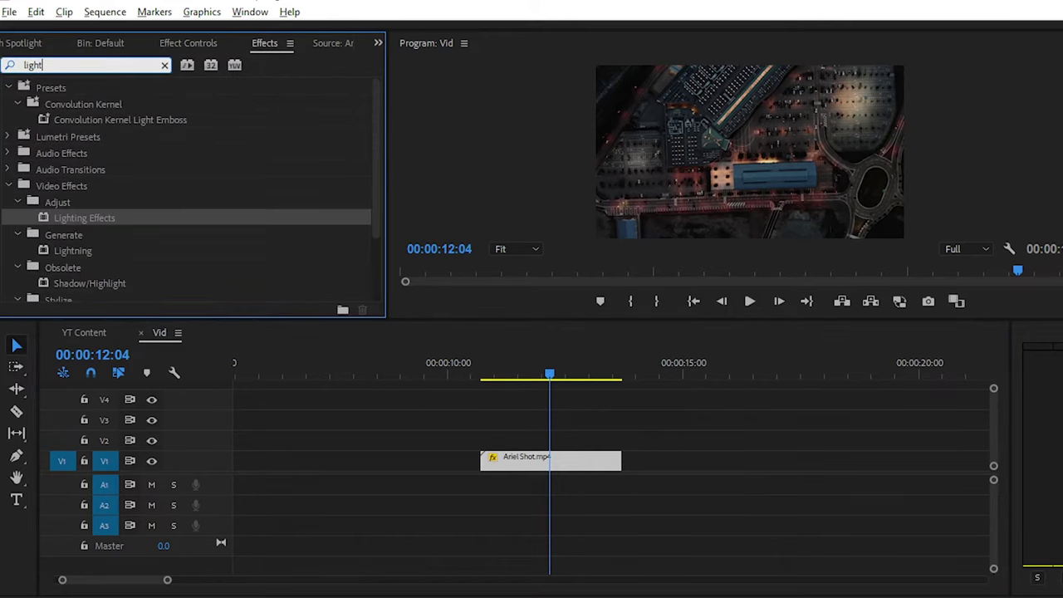
pyautogui.write('ing')
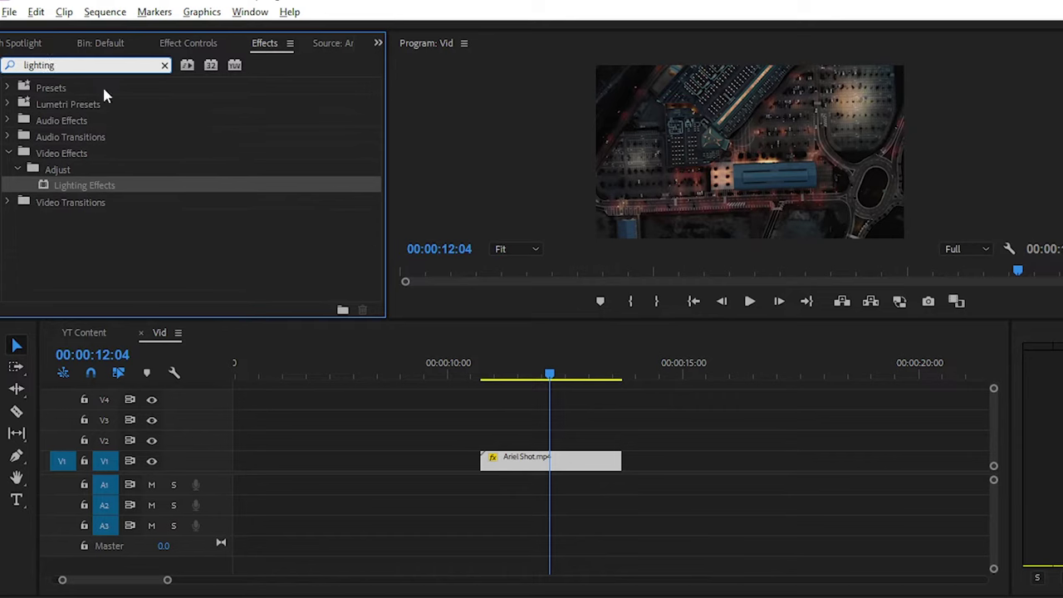
pyautogui.click(80, 184)
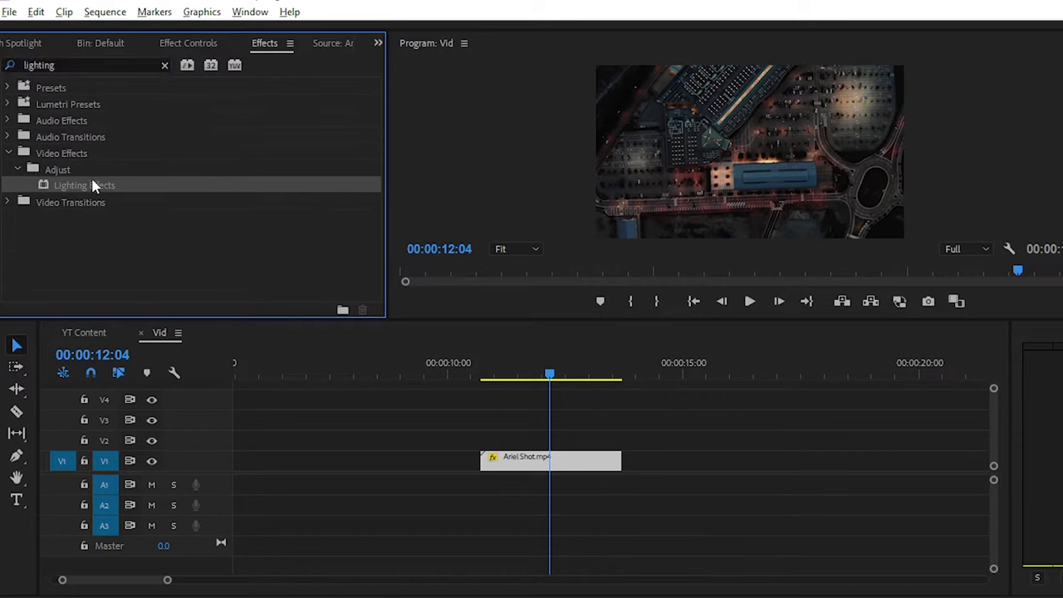
pyautogui.click(70, 171)
pyautogui.click(83, 186)
pyautogui.moveTo(85, 190); pyautogui.dragTo(533, 462)
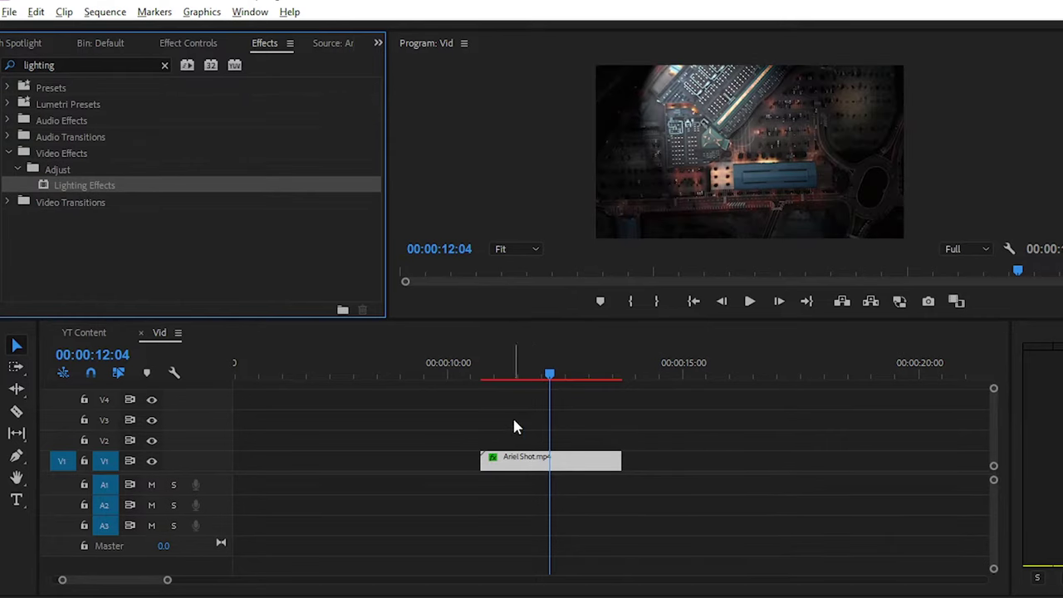
# Set the Program monitor playback resolution to 1/4.
pyautogui.scroll(3, 539, 419)
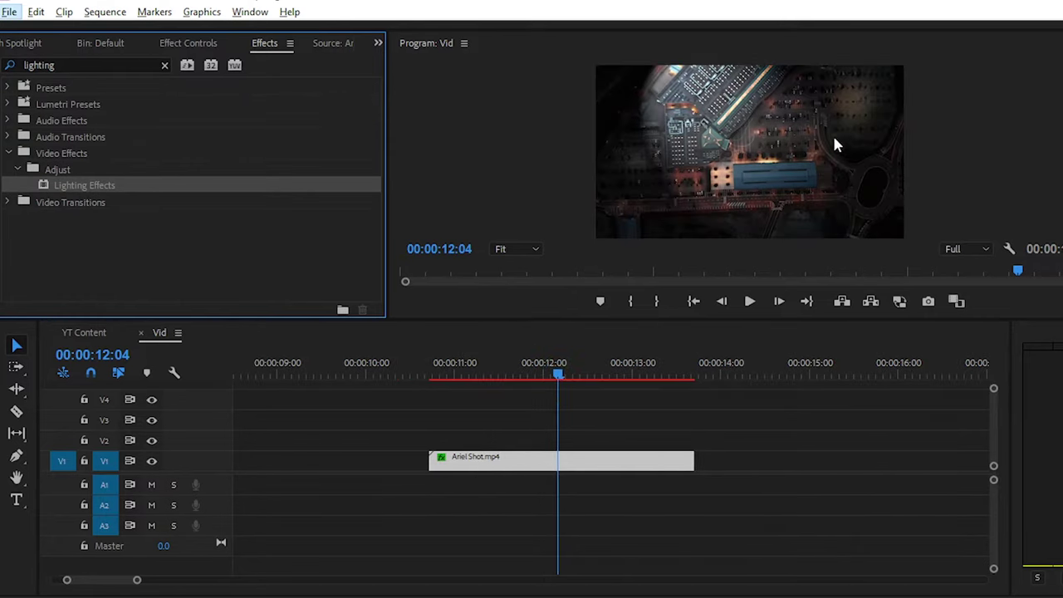
pyautogui.click(980, 249)
pyautogui.click(954, 297)
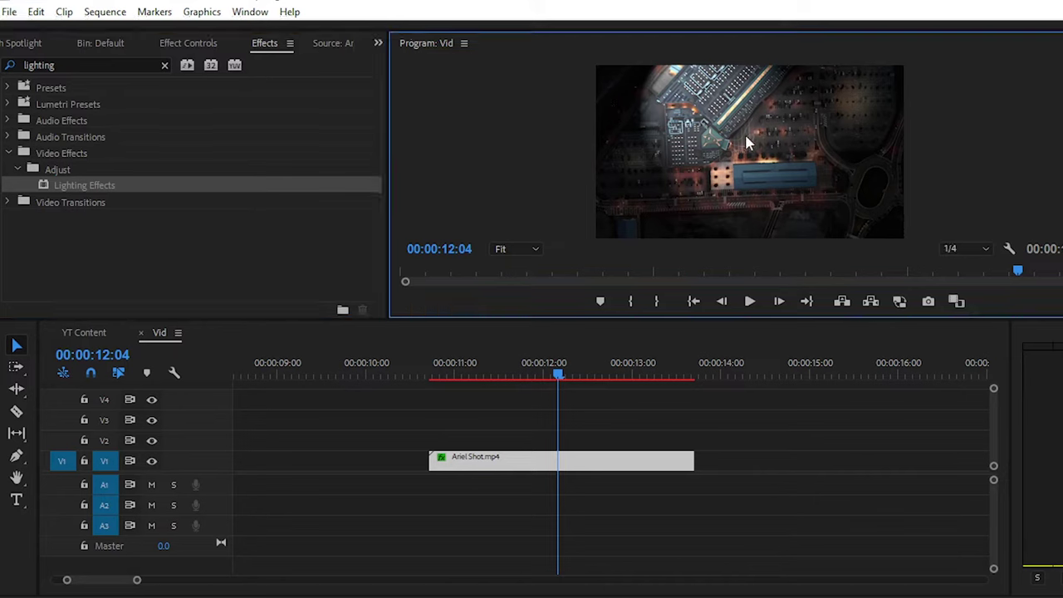
pyautogui.press('`')
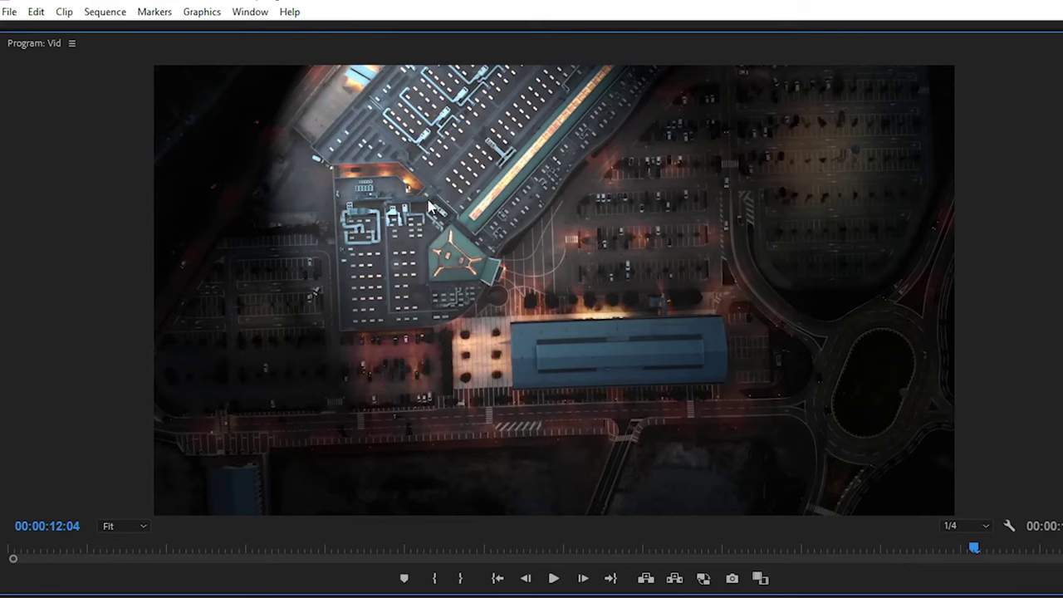
pyautogui.press('`')
# Show Effect Controls at 00:00:12:01, enlarge the panels, and select Lighting Effects to reveal its outline.
pyautogui.hotkey('shift', '5')
pyautogui.scroll(-3, 330, 189)
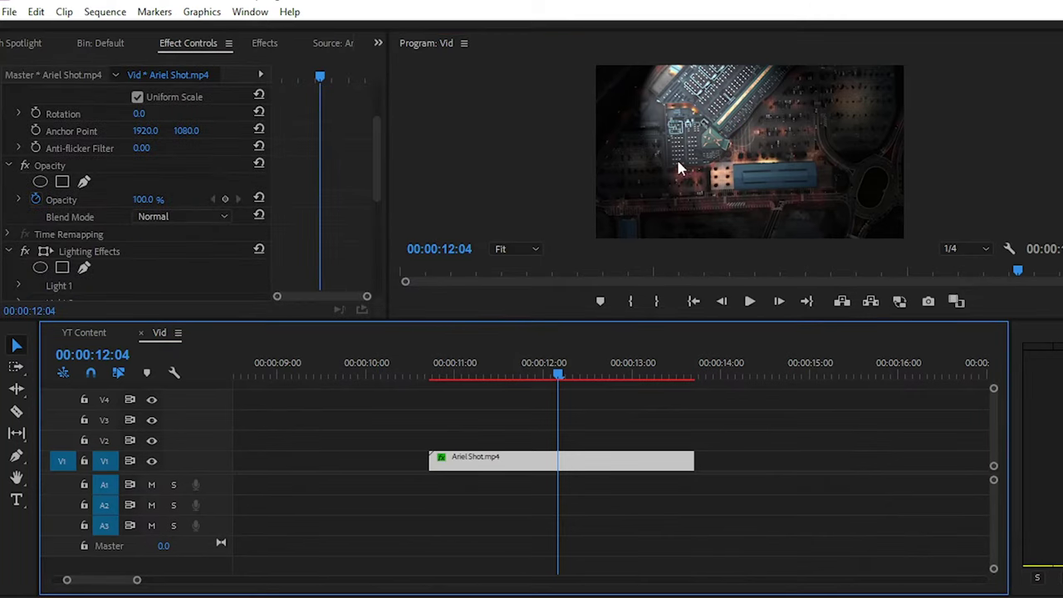
pyautogui.press('Left')
pyautogui.press('Left')
pyautogui.press('Left')
pyautogui.scroll(-5, 335, 245)
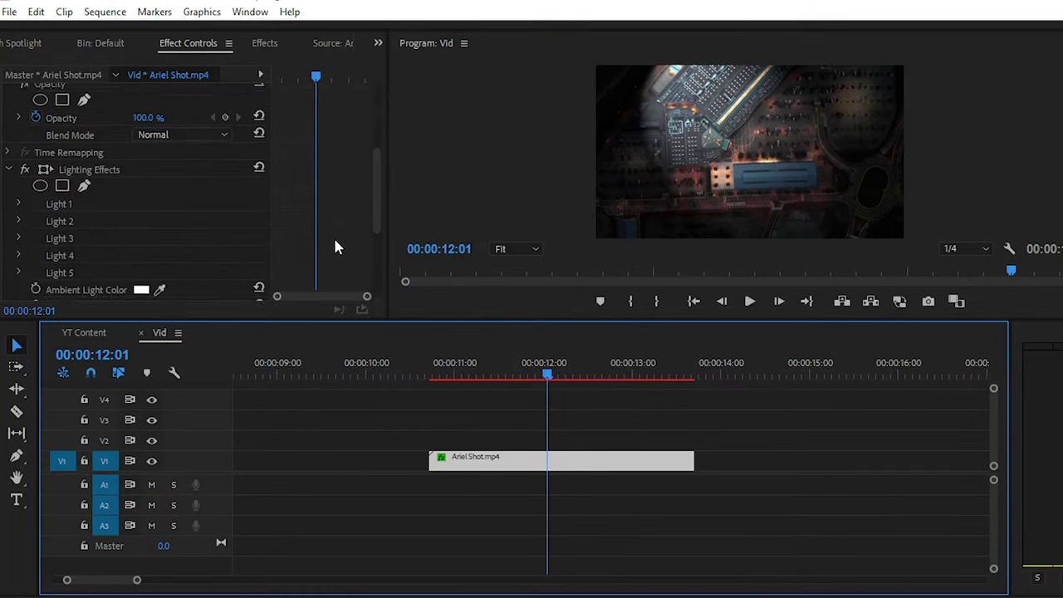
pyautogui.moveTo(388, 318); pyautogui.dragTo(416, 416)
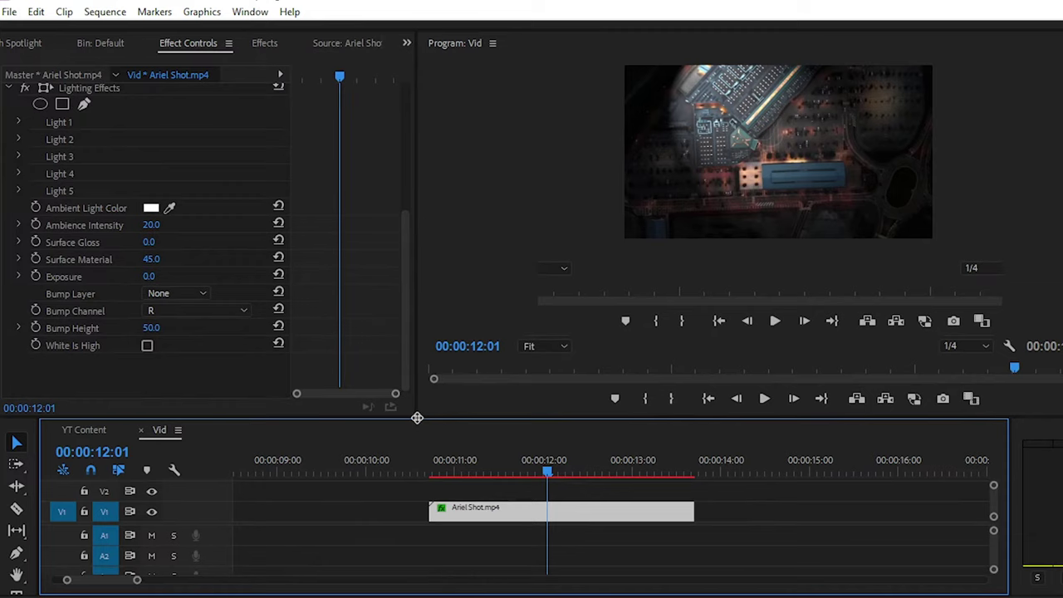
pyautogui.scroll(3, 83, 177)
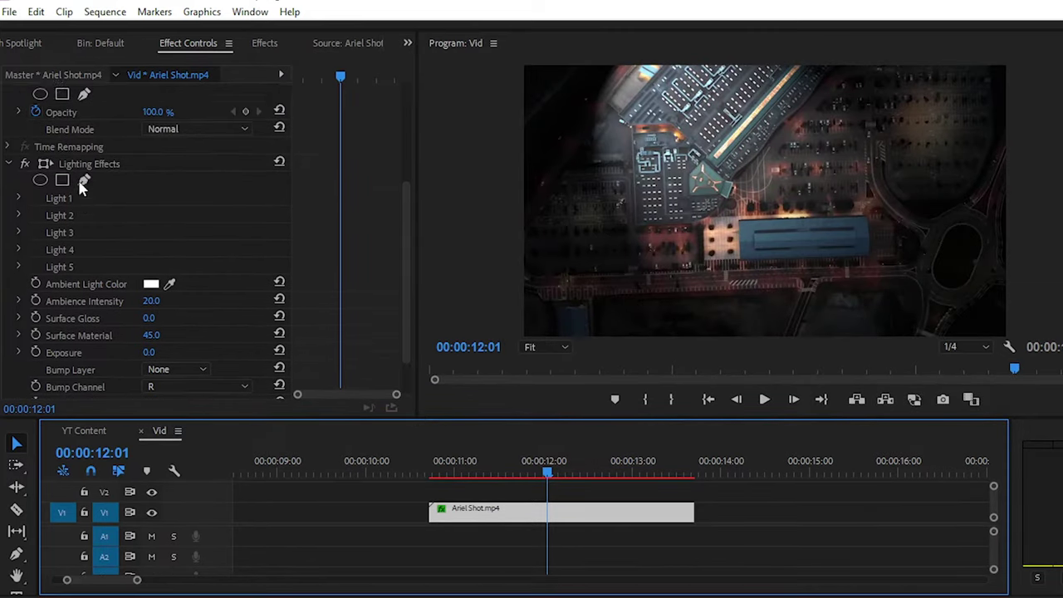
pyautogui.click(86, 181)
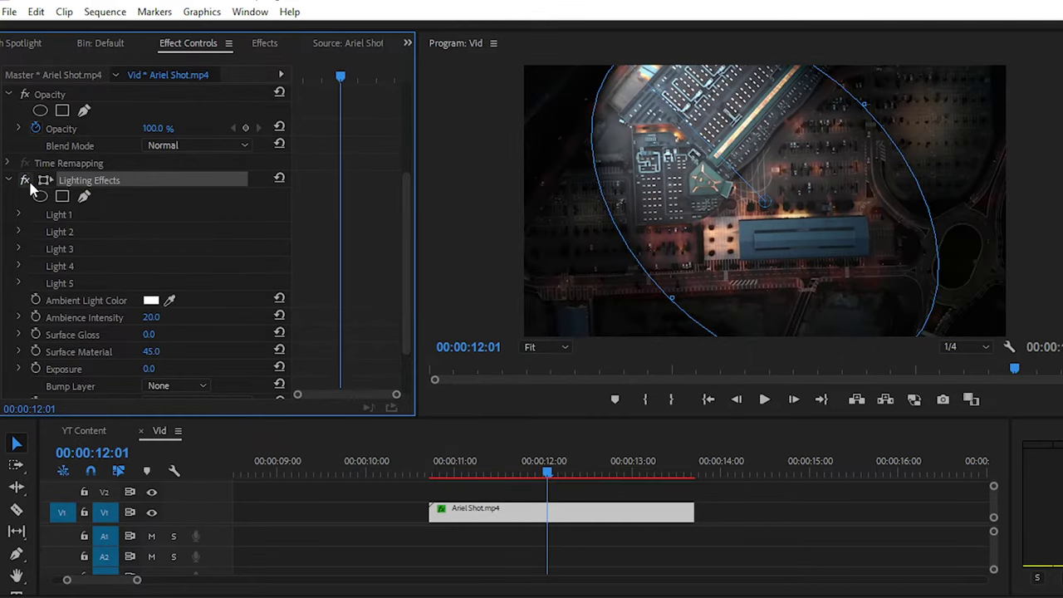
# Undock the Effect Controls panel into a floating window.
pyautogui.scroll(2, 31, 189)
pyautogui.rightClick(80, 249)
pyautogui.click(176, 51)
pyautogui.rightClick(193, 48)
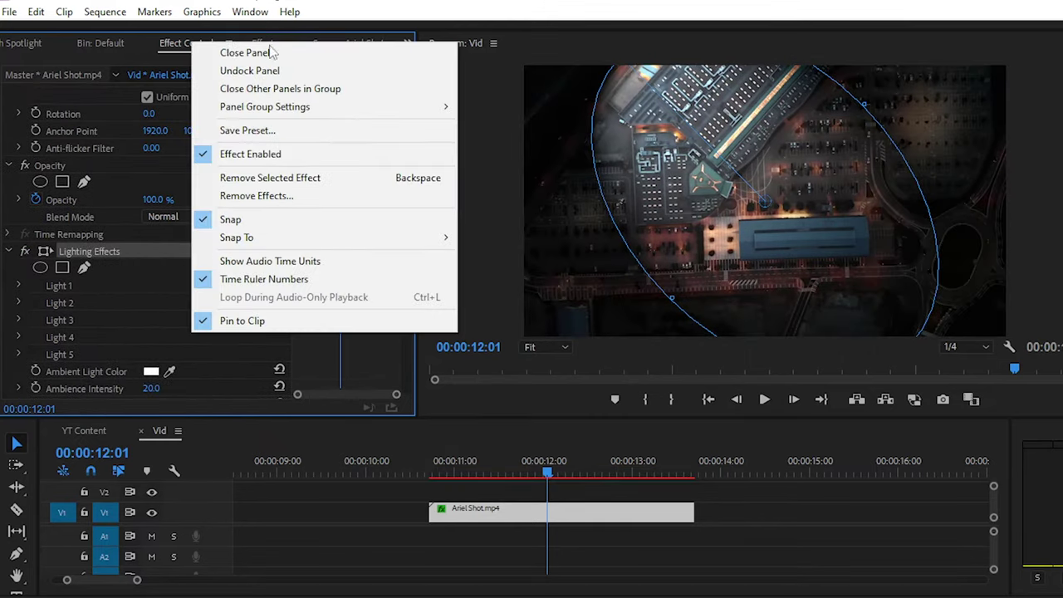
pyautogui.click(278, 71)
# Maximize the Program preview and resize the floating window to show all properties through Bump Height.
pyautogui.click(637, 212)
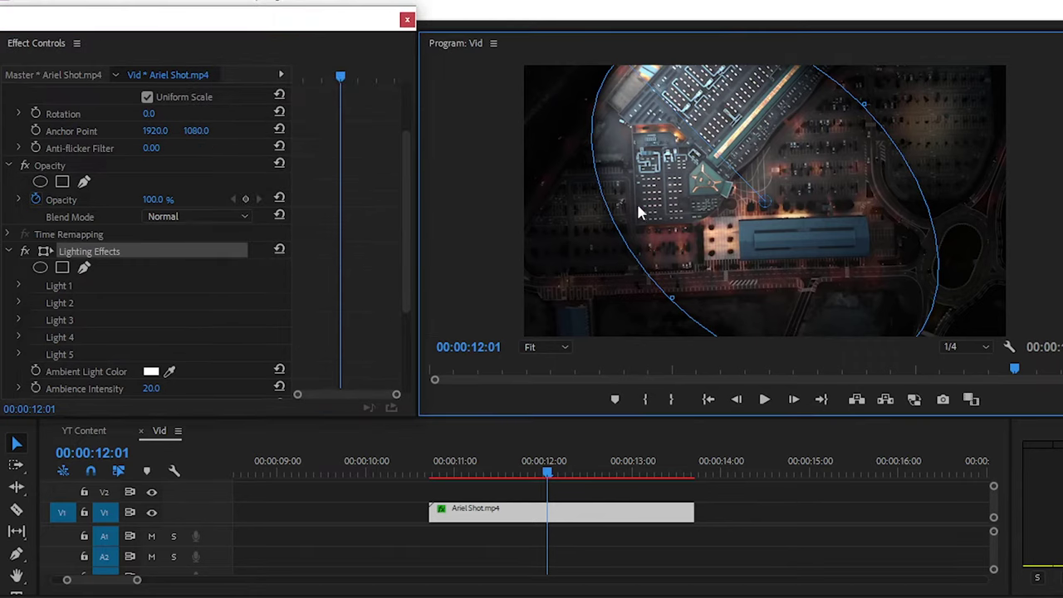
pyautogui.press('`')
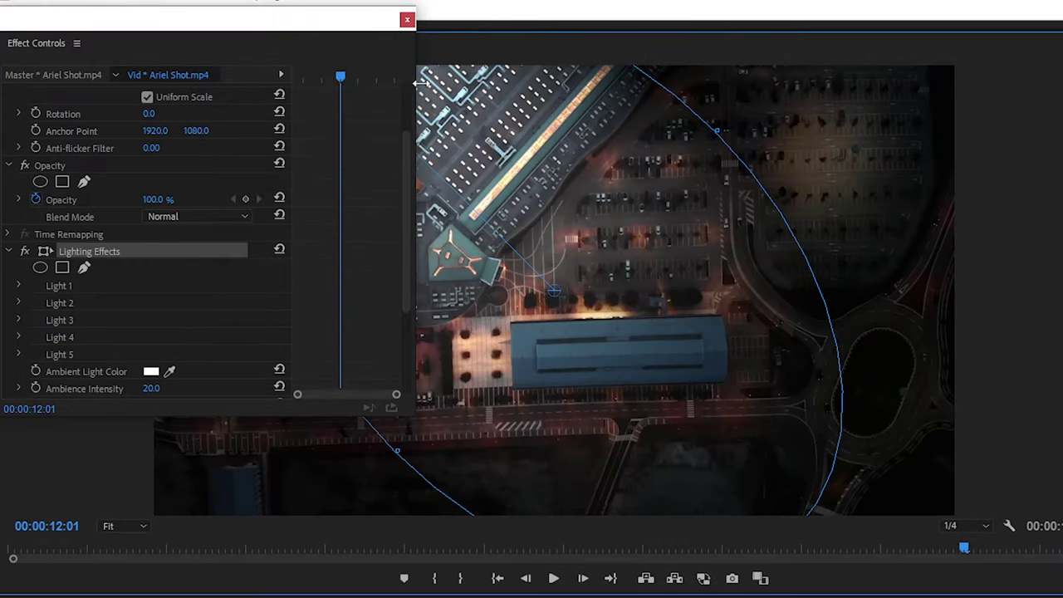
pyautogui.moveTo(421, 83); pyautogui.dragTo(248, 83)
pyautogui.moveTo(172, 24); pyautogui.dragTo(955, 50)
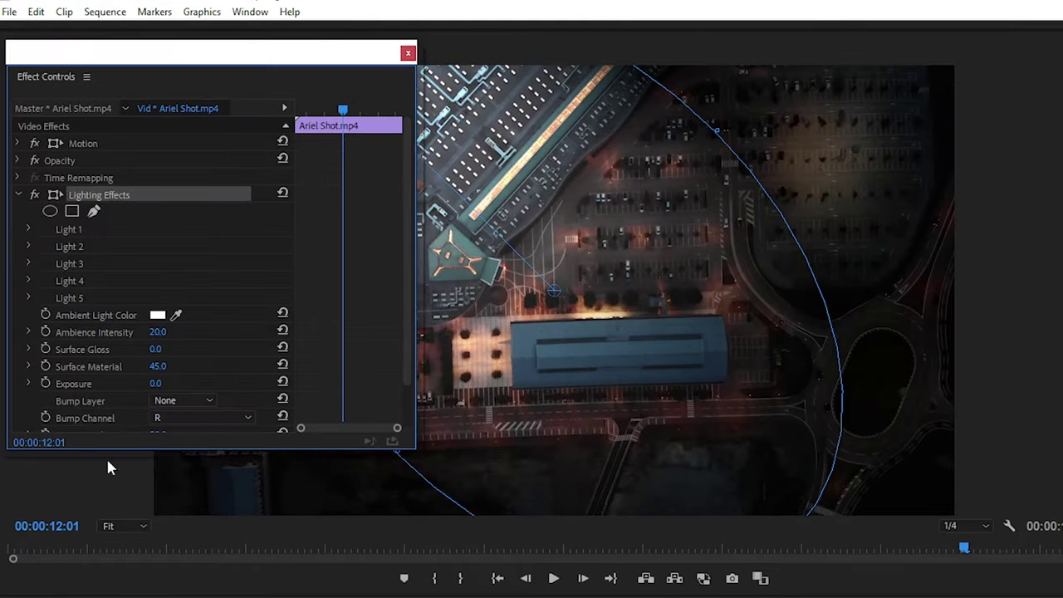
pyautogui.moveTo(131, 448); pyautogui.dragTo(137, 560)
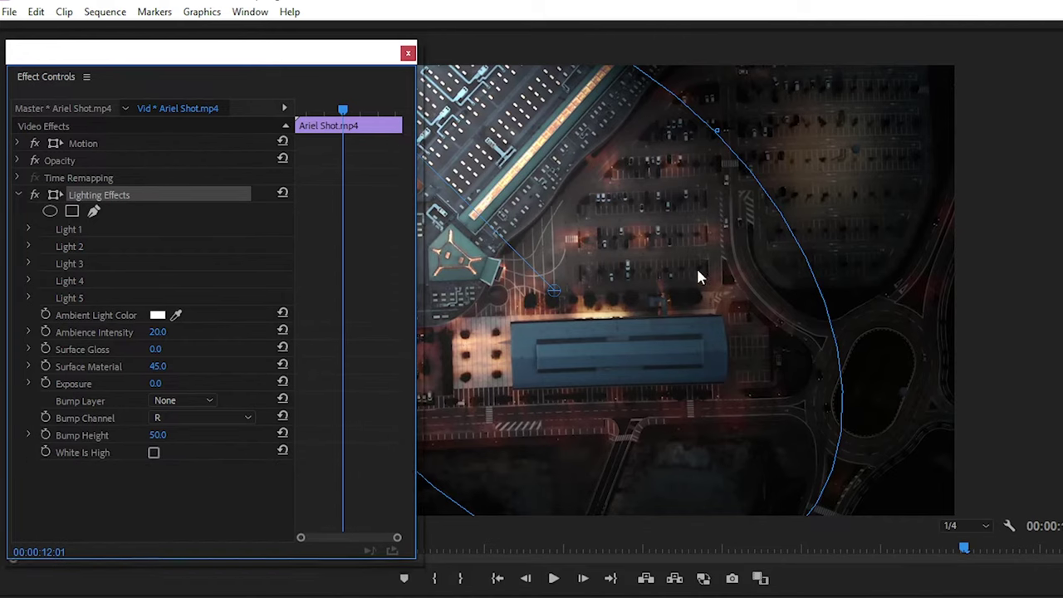
pyautogui.click(73, 239)
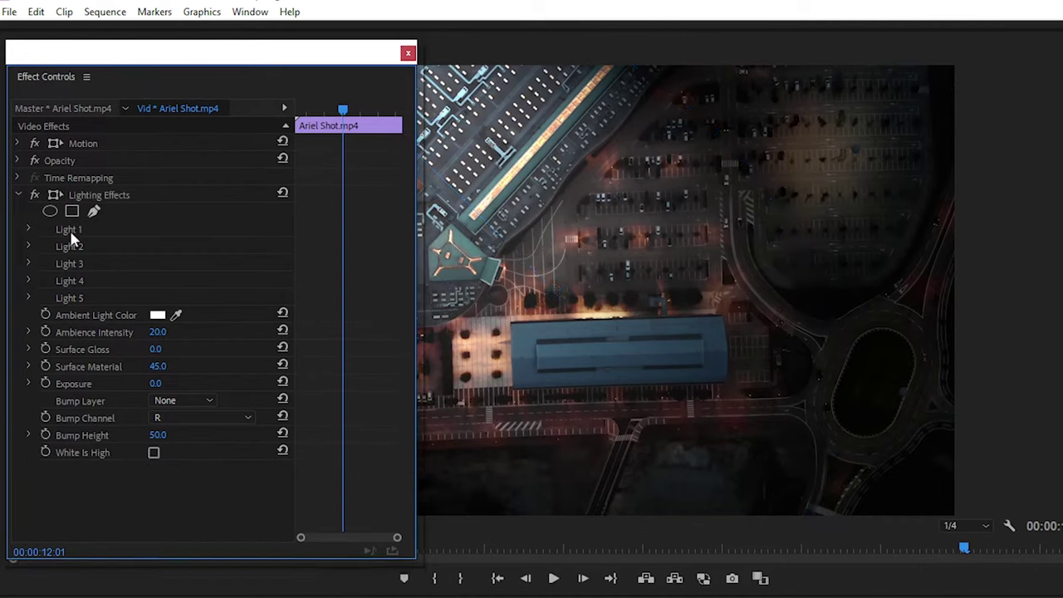
# Expand Light 1 and try Directional and Omni light types before returning to Spotlight.
pyautogui.click(28, 229)
pyautogui.click(124, 246)
pyautogui.hotkey('ctrl', 's')
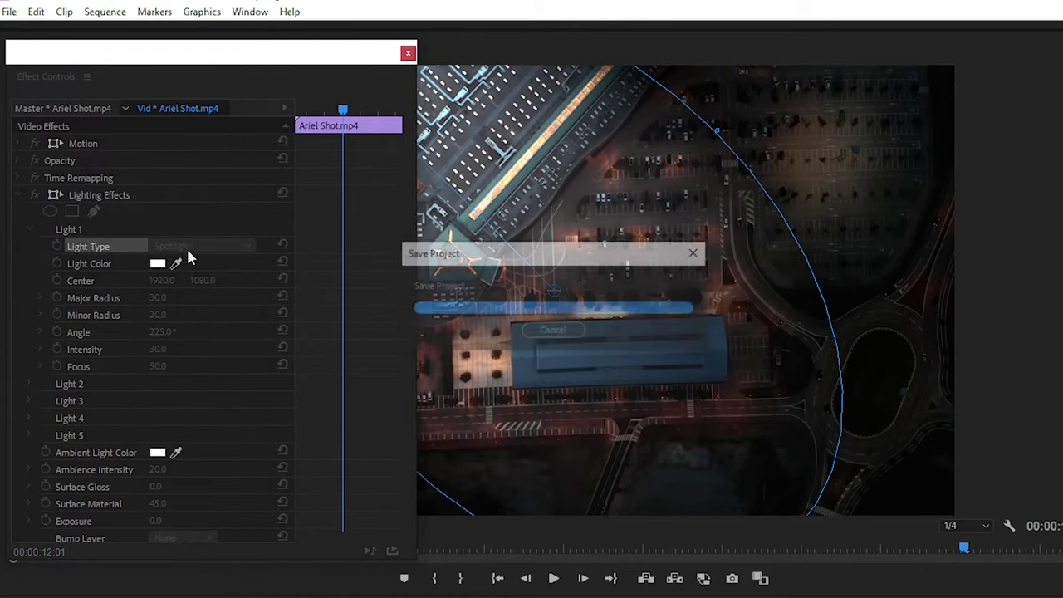
pyautogui.click(193, 242)
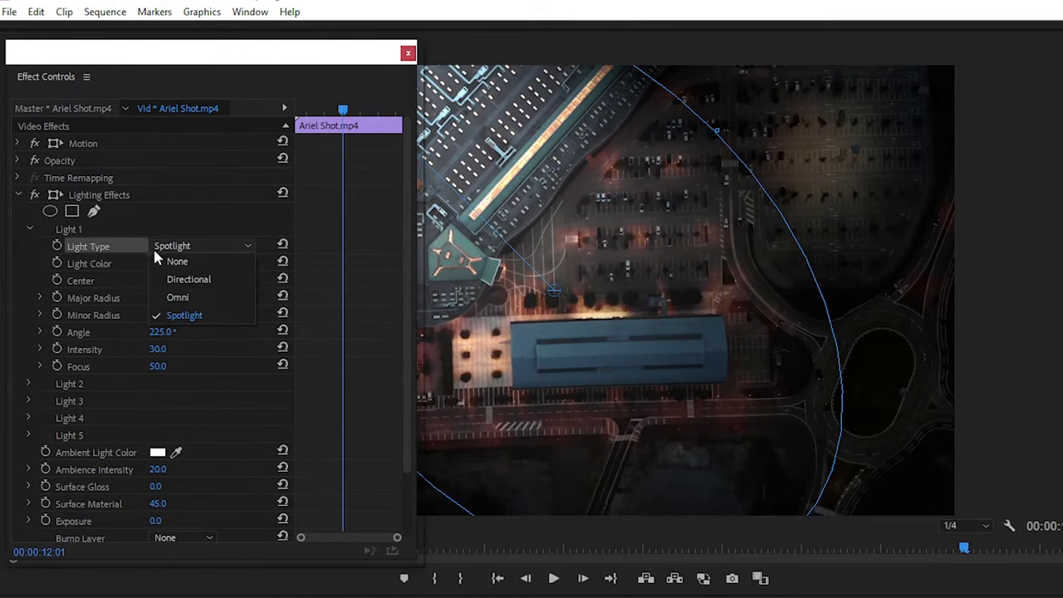
pyautogui.click(187, 280)
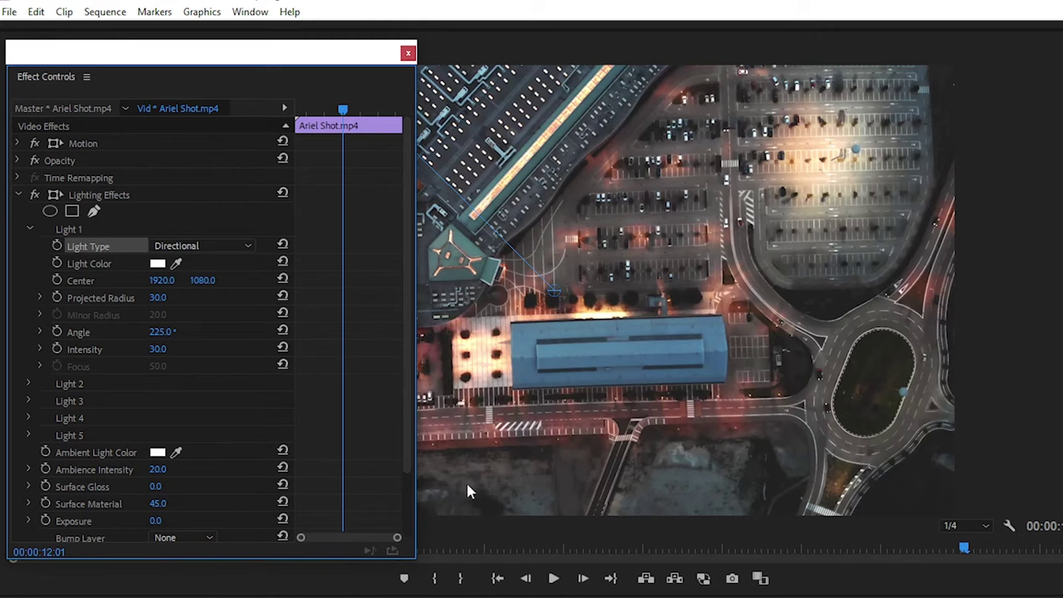
pyautogui.click(178, 246)
pyautogui.click(178, 297)
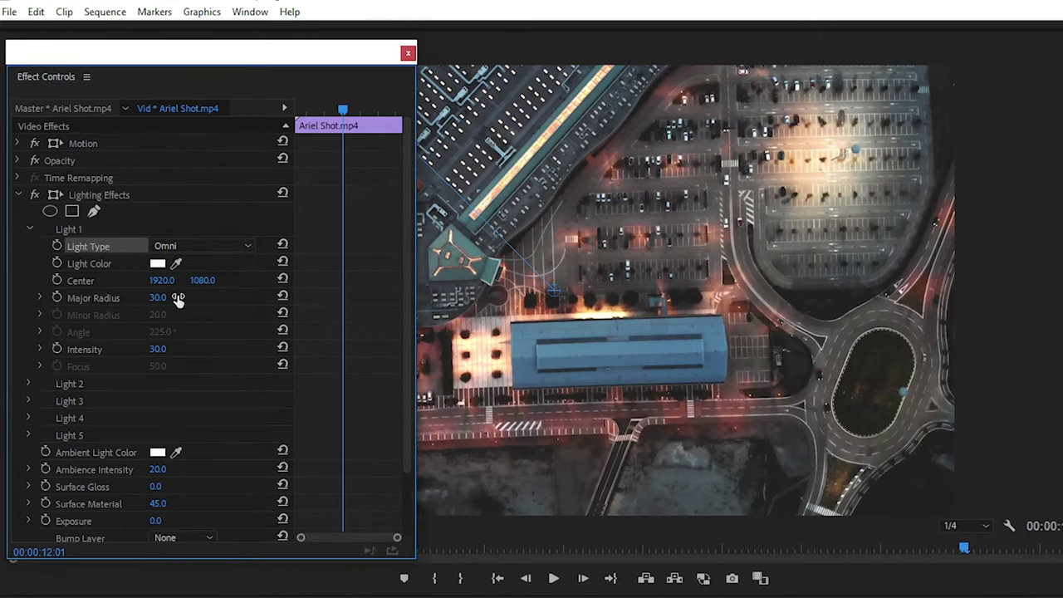
pyautogui.click(208, 243)
pyautogui.click(179, 314)
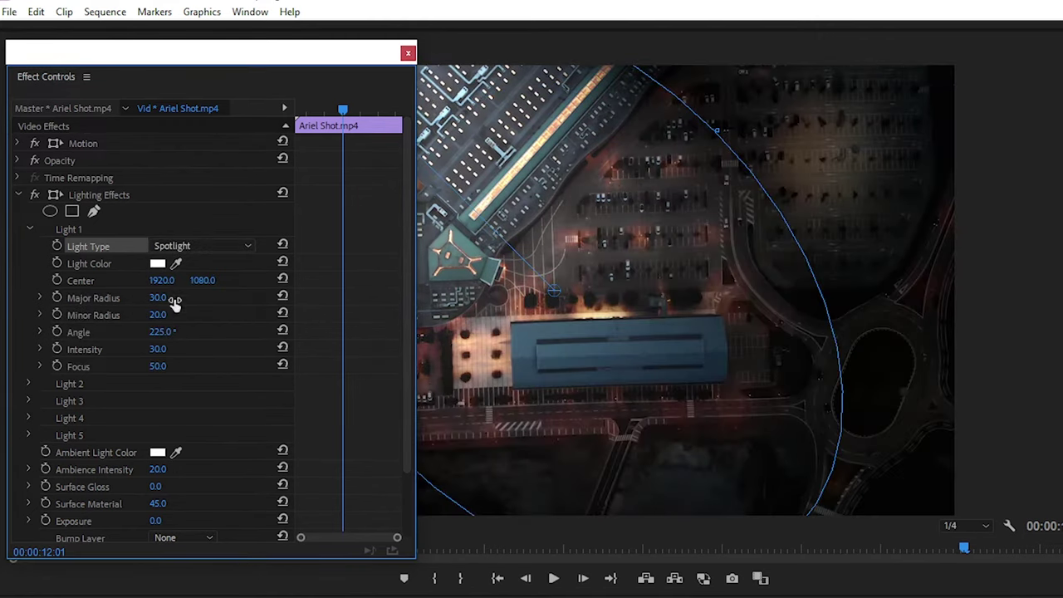
# Try red FF0000 as Light 1's colour, then undo back to white.
pyautogui.click(157, 263)
pyautogui.doubleClick(656, 439)
pyautogui.write('FF0000')
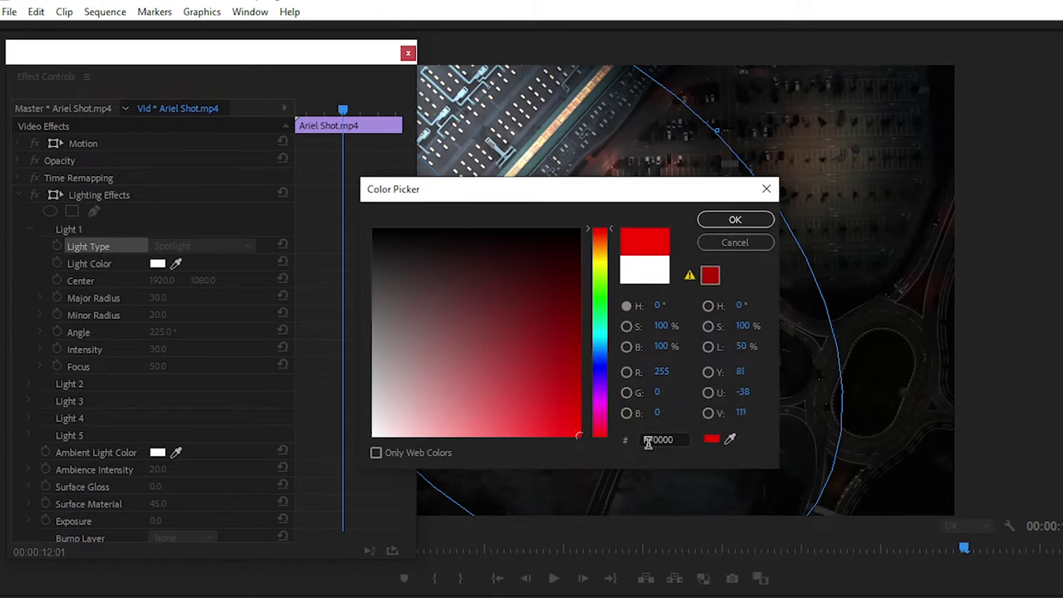
pyautogui.click(722, 218)
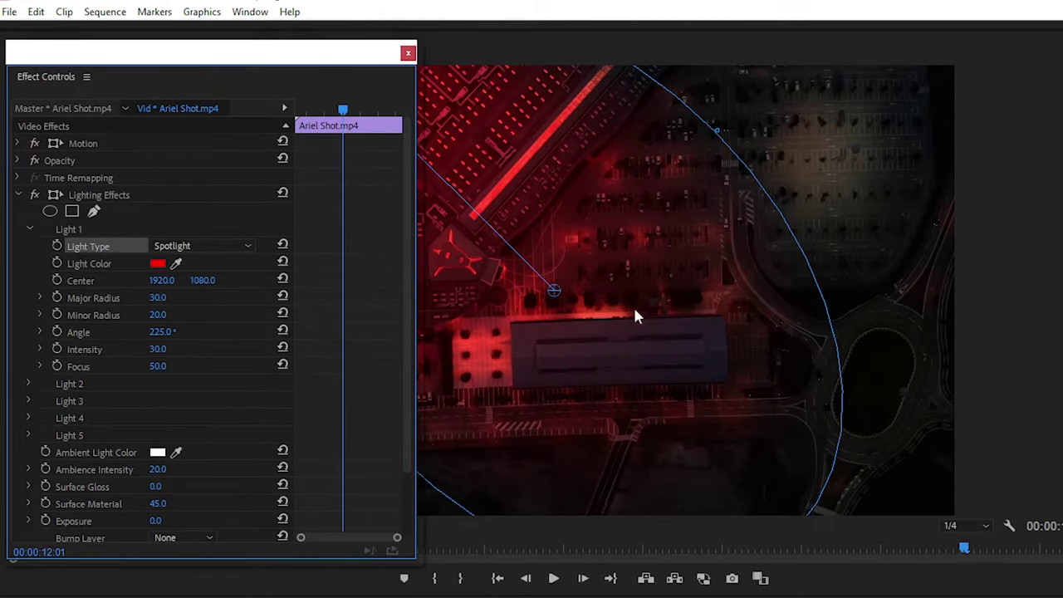
pyautogui.hotkey('ctrl', 'z')
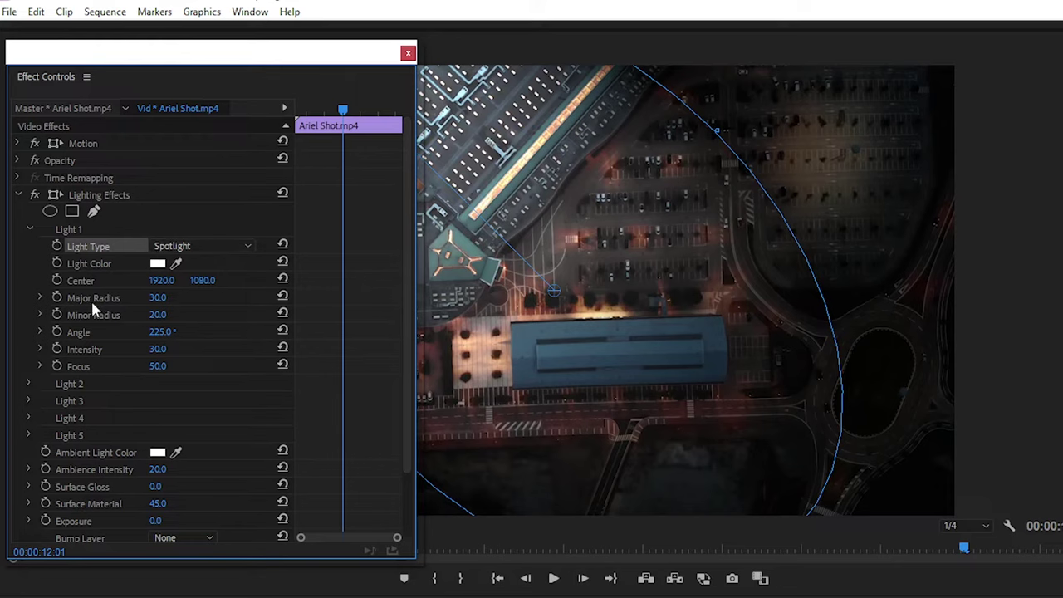
# Set Light 1's radius to 15 and rotate its Angle to 239°.
pyautogui.click(166, 296)
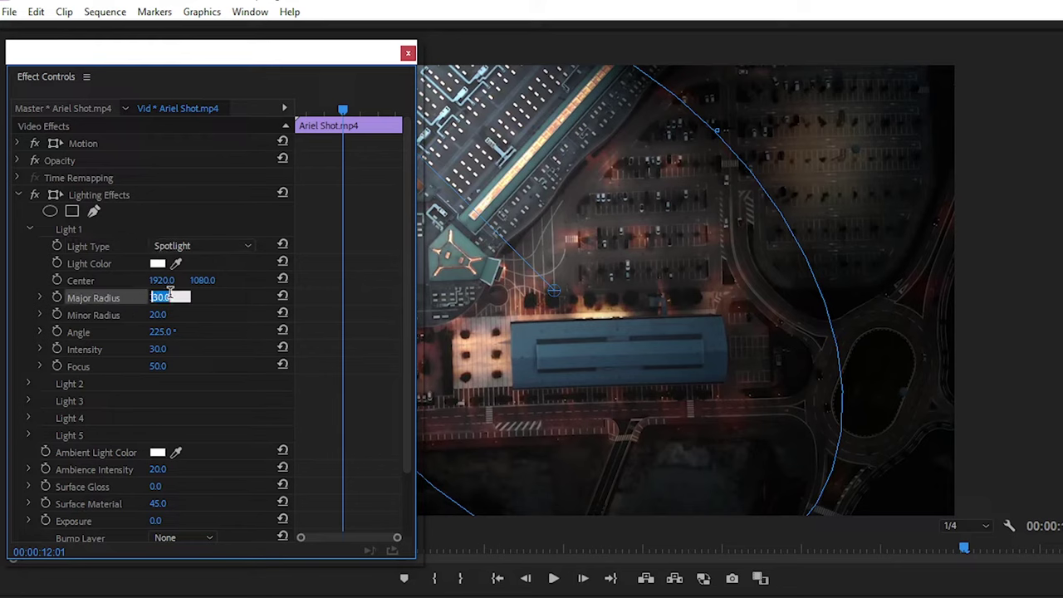
pyautogui.write('15')
pyautogui.press('Return')
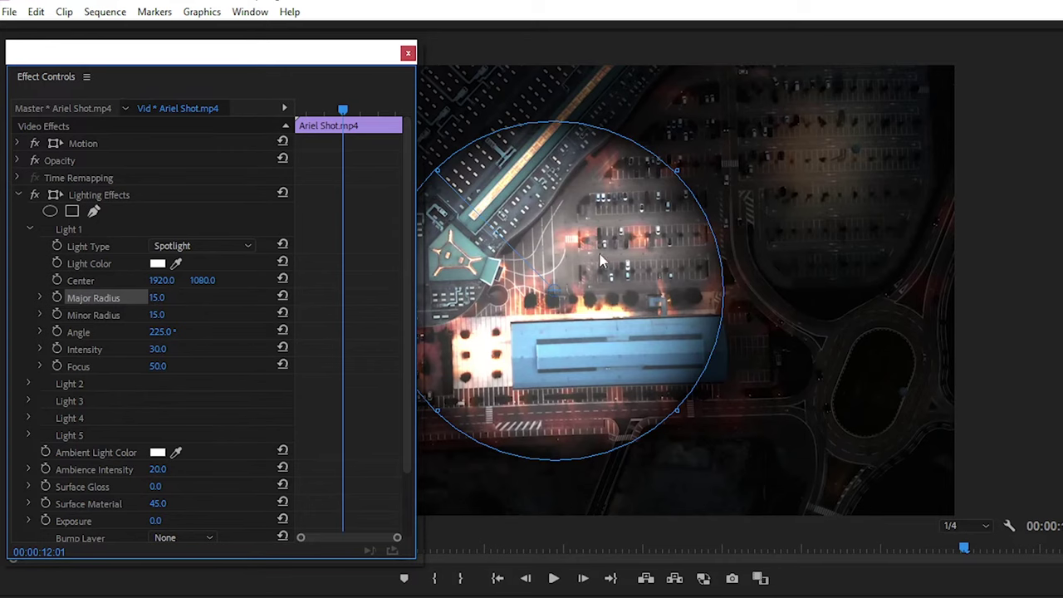
pyautogui.click(207, 319)
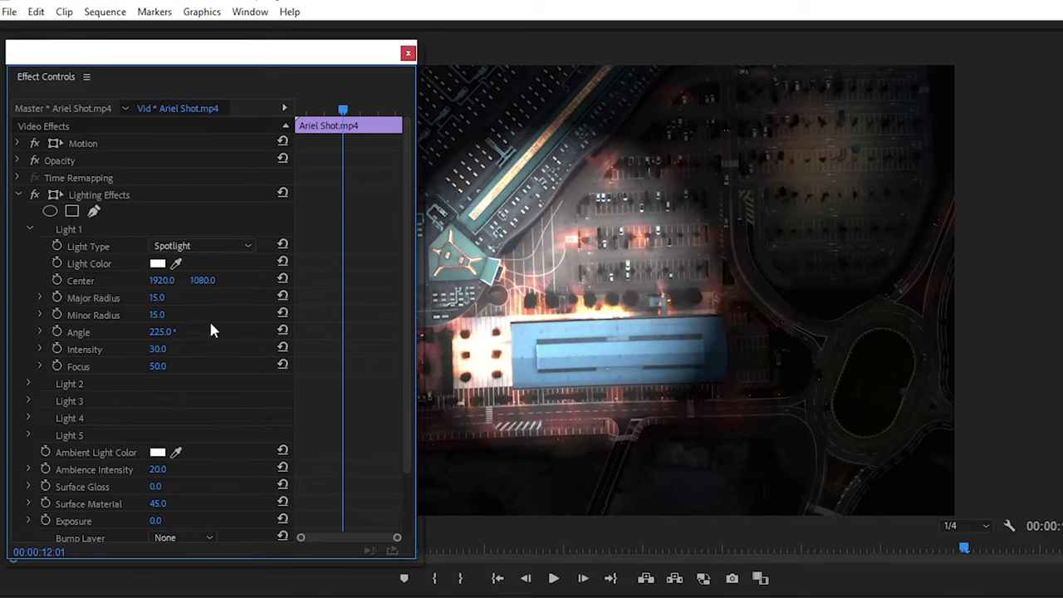
pyautogui.click(117, 300)
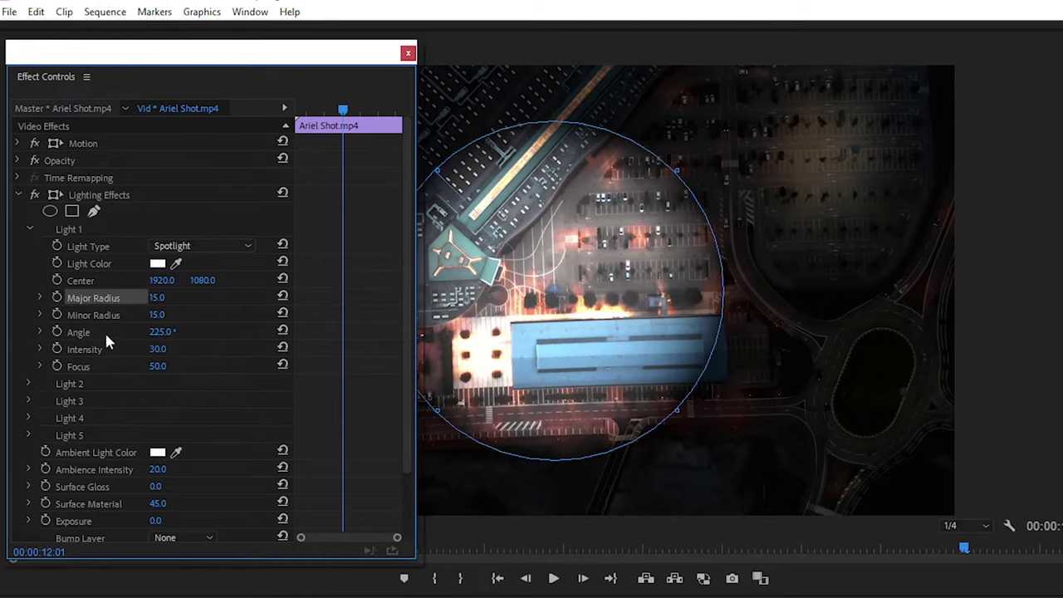
pyautogui.click(104, 331)
pyautogui.moveTo(165, 333)
pyautogui.mouseDown()
pyautogui.moveTo(189, 333)
pyautogui.moveTo(176, 333)
pyautogui.mouseUp()
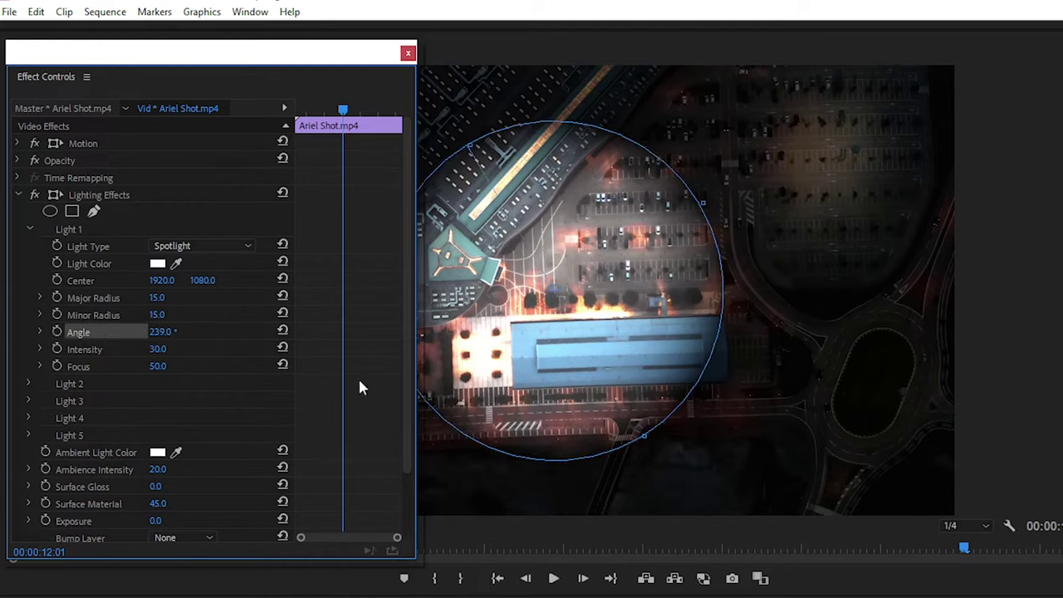
pyautogui.click(214, 366)
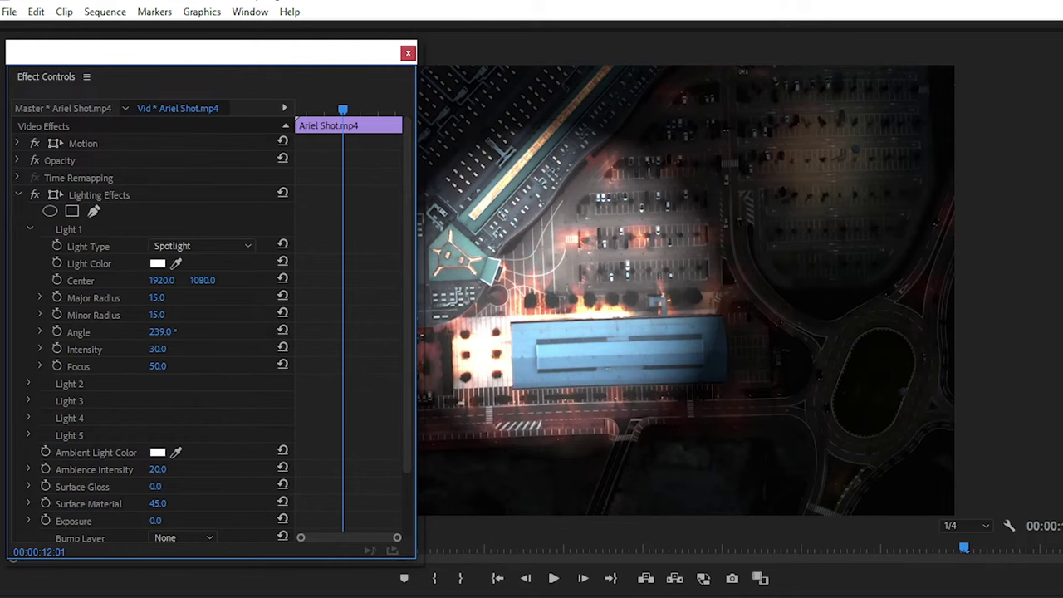
# Set Light 1's Intensity to 25 and soften Focus to 82.
pyautogui.click(170, 350)
pyautogui.write('34')
pyautogui.press('Return')
pyautogui.hotkey('ctrl', 'z')
pyautogui.click(155, 371)
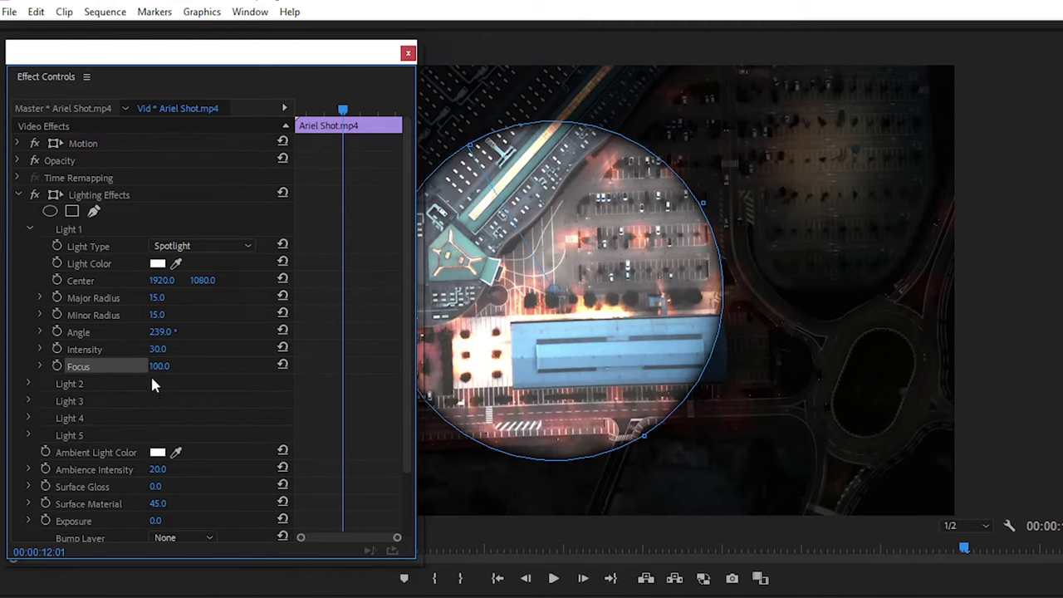
pyautogui.click(855, 363)
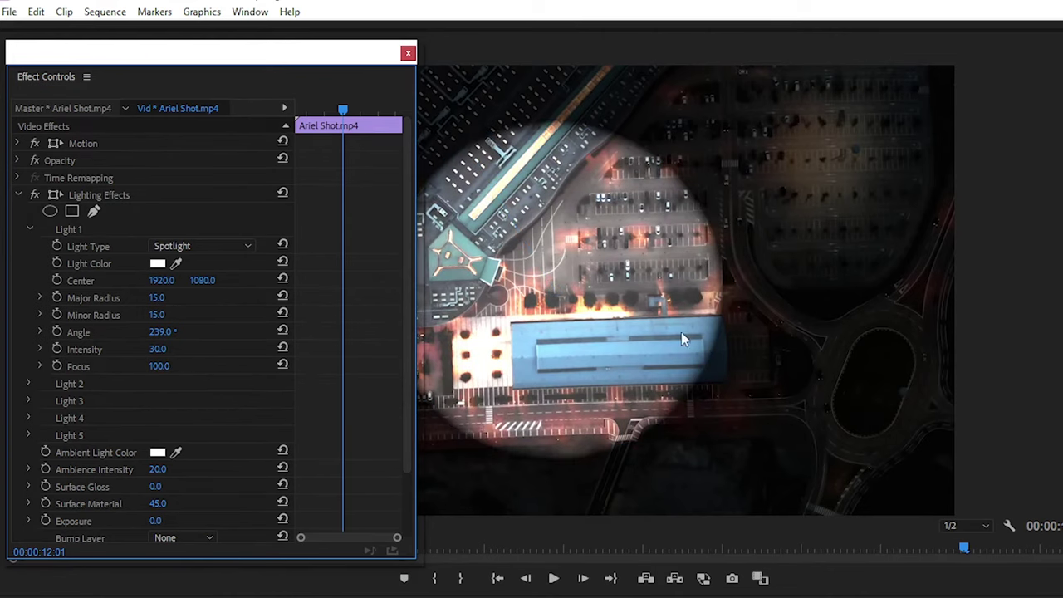
pyautogui.click(169, 345)
pyautogui.write('25')
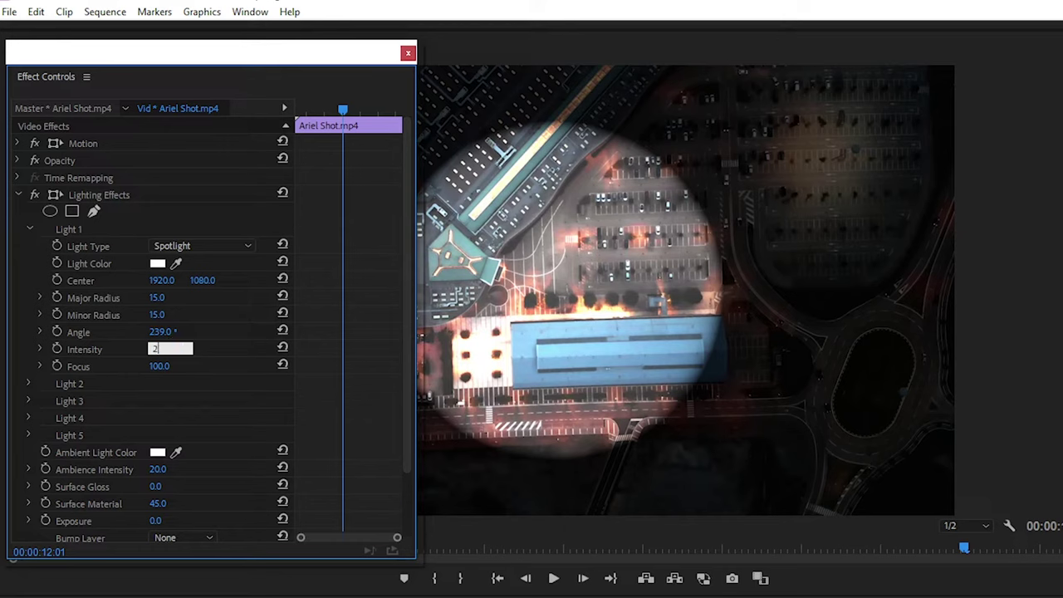
pyautogui.press('Return')
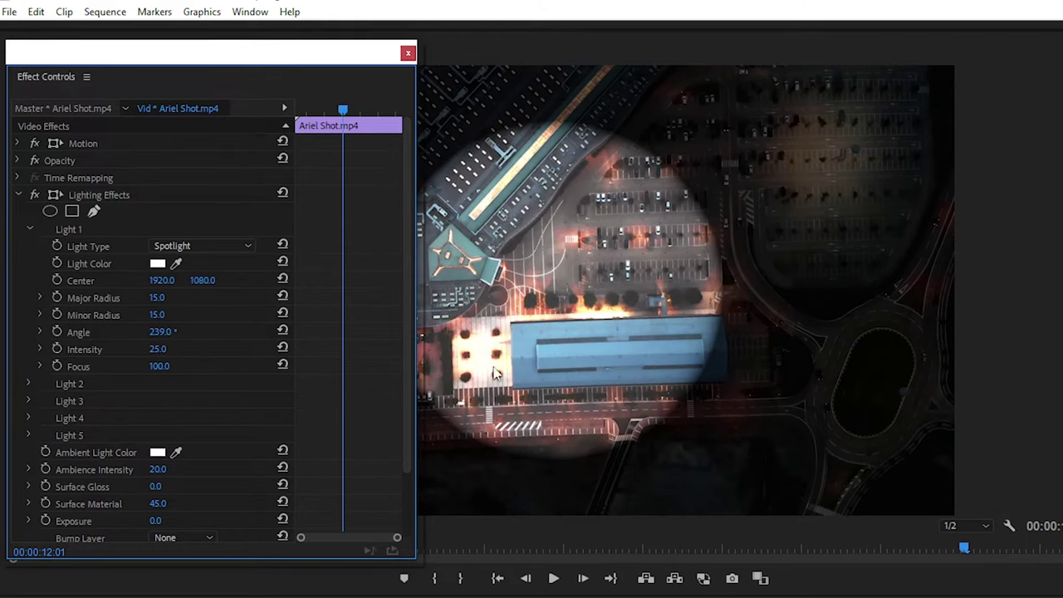
pyautogui.moveTo(158, 365)
pyautogui.mouseDown()
pyautogui.moveTo(135, 365)
pyautogui.moveTo(170, 365)
pyautogui.mouseUp()
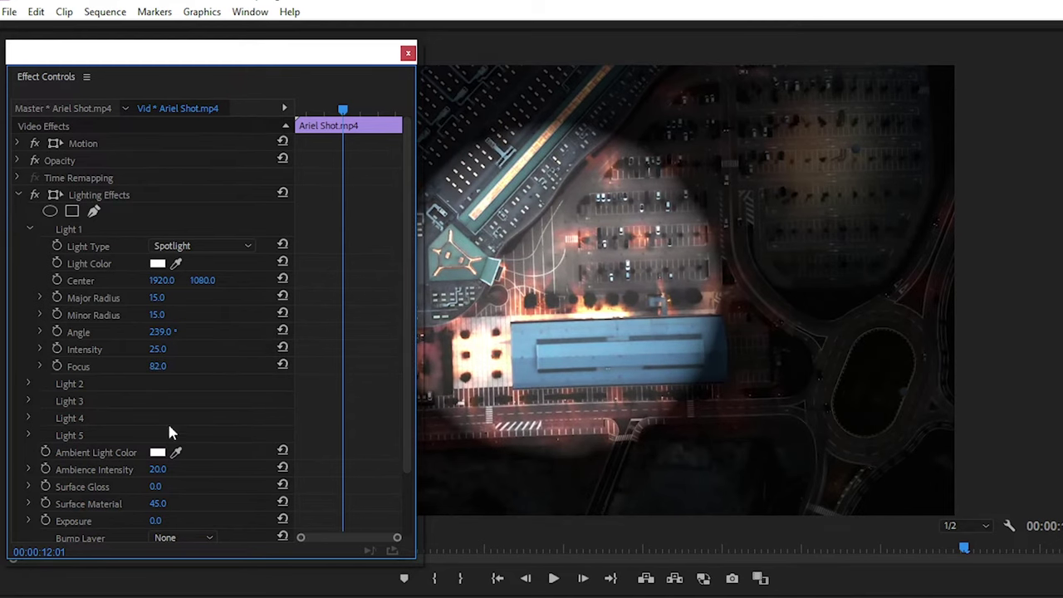
# Move Light 1's Center to 3230,420, check the ambient colour, and set Surface Gloss to -15.
pyautogui.scroll(-2, 167, 432)
pyautogui.moveTo(160, 246)
pyautogui.mouseDown()
pyautogui.moveTo(199, 246)
pyautogui.moveTo(178, 246)
pyautogui.mouseUp()
pyautogui.scroll(-2, 33, 316)
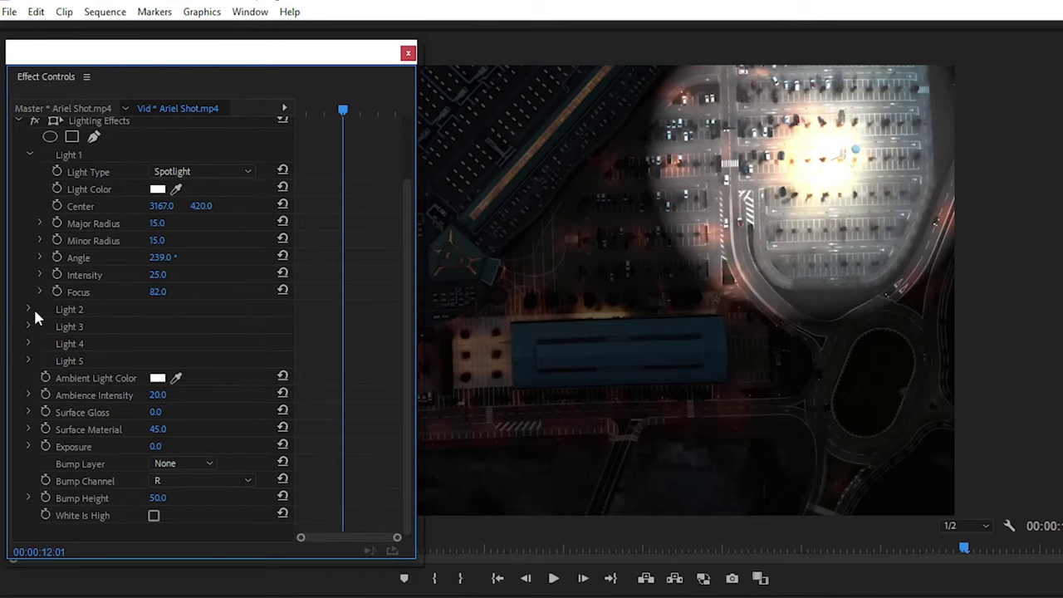
pyautogui.click(90, 381)
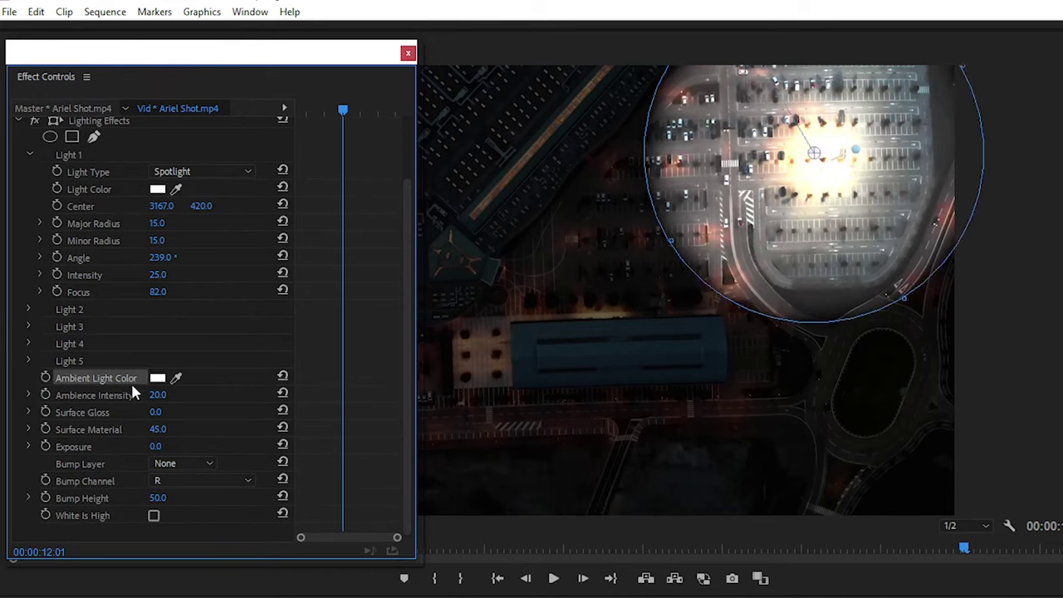
pyautogui.click(82, 400)
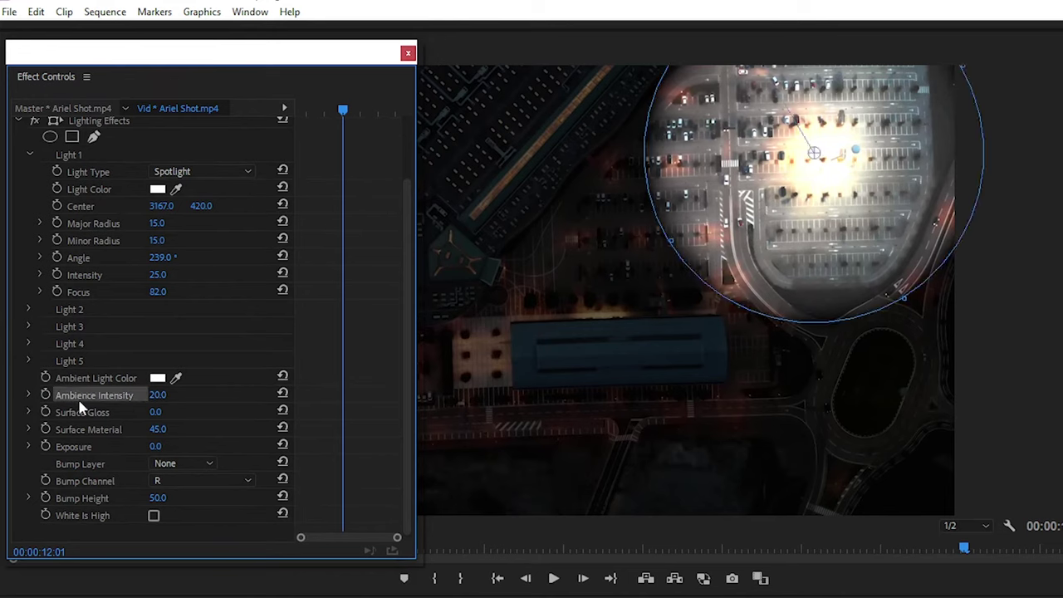
pyautogui.click(157, 378)
pyautogui.click(578, 434)
pyautogui.click(735, 219)
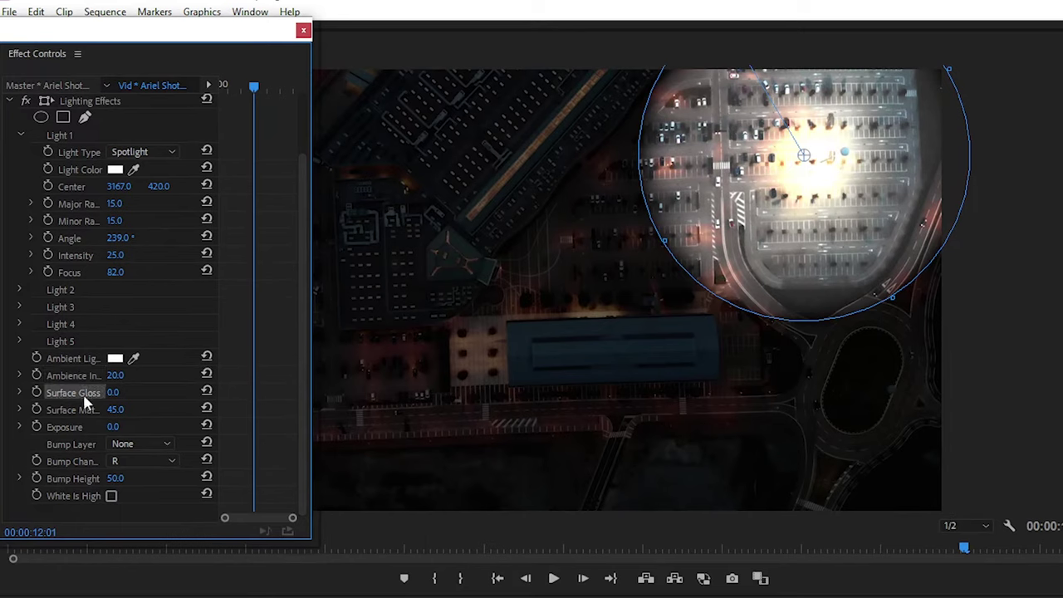
pyautogui.moveTo(114, 392)
pyautogui.mouseDown()
pyautogui.moveTo(125, 392)
pyautogui.moveTo(83, 392)
pyautogui.moveTo(110, 392)
pyautogui.mouseUp()
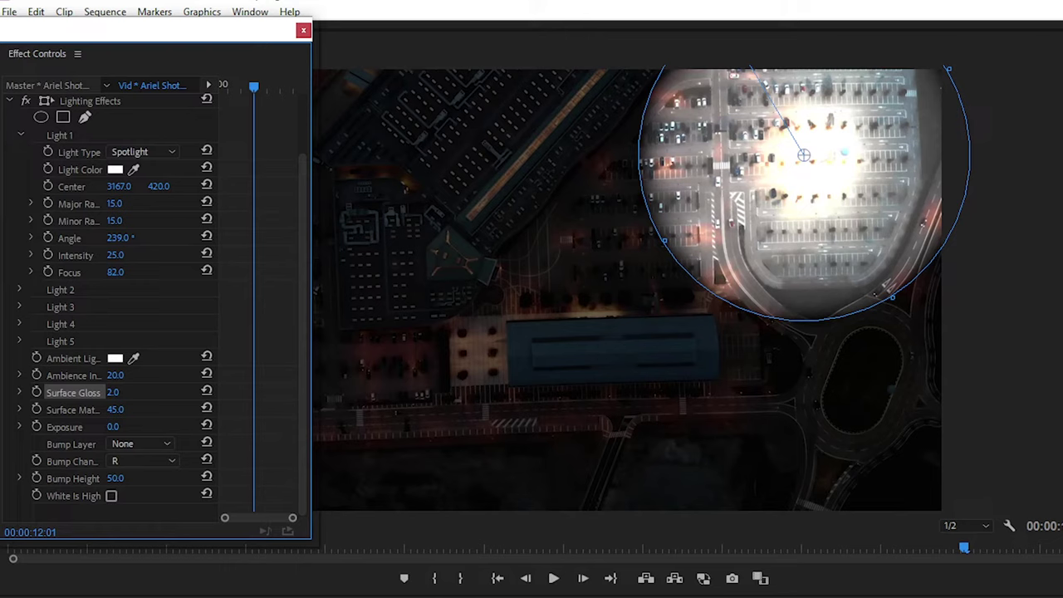
pyautogui.hotkey('ctrl', 's')
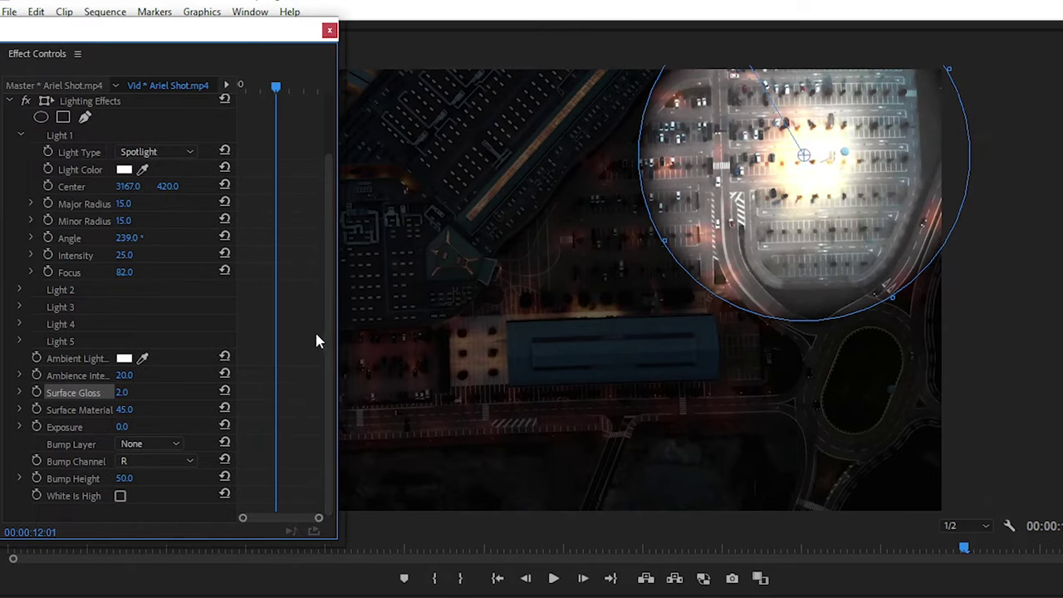
# Lower Ambience Intensity to 12 and set Exposure to -5.
pyautogui.click(129, 375)
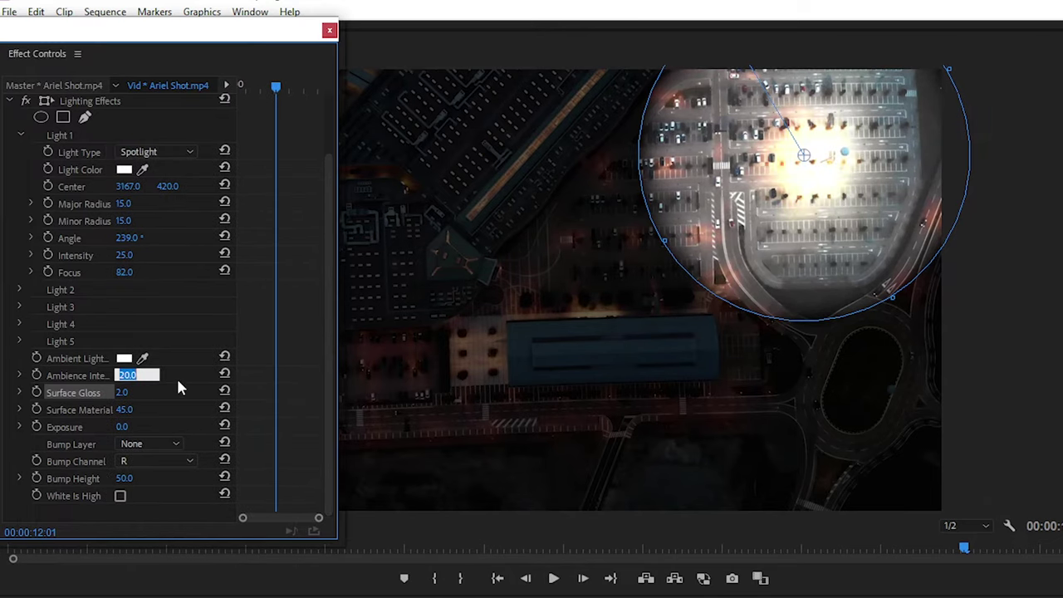
pyautogui.write('15')
pyautogui.press('Return')
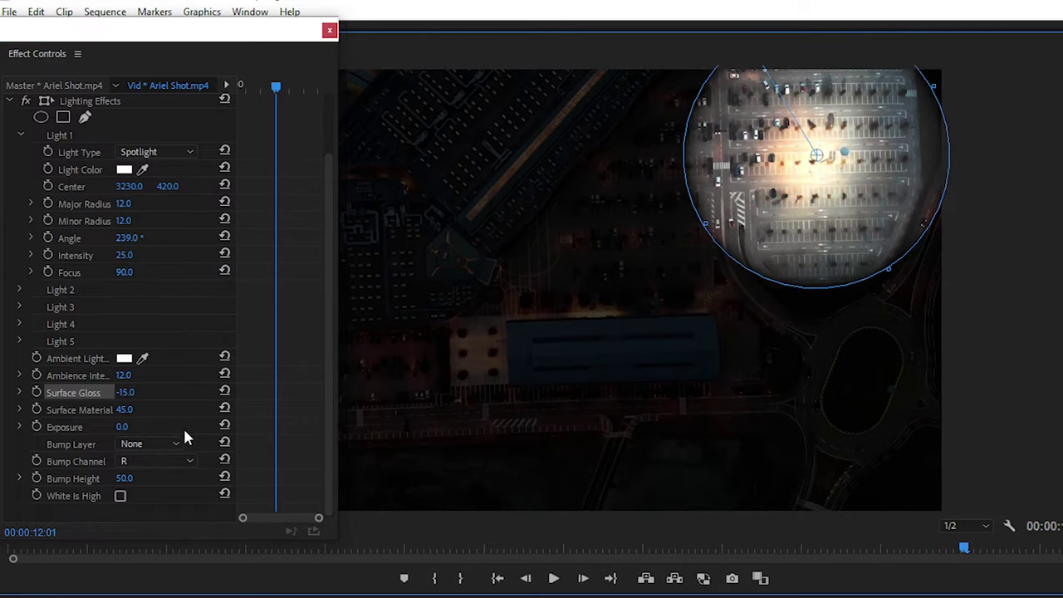
pyautogui.click(70, 428)
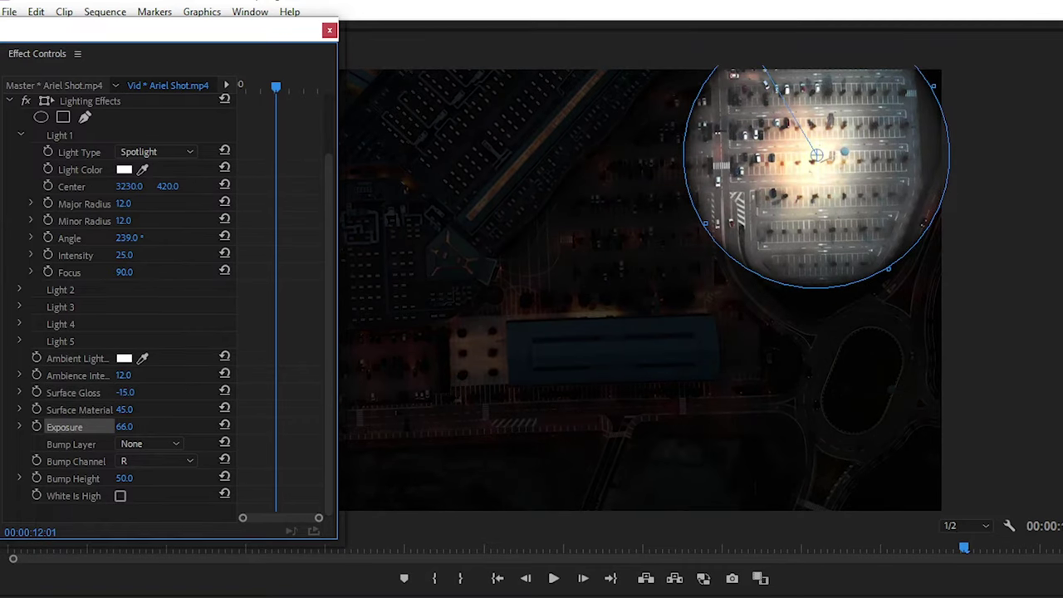
pyautogui.moveTo(125, 426); pyautogui.dragTo(98, 426)
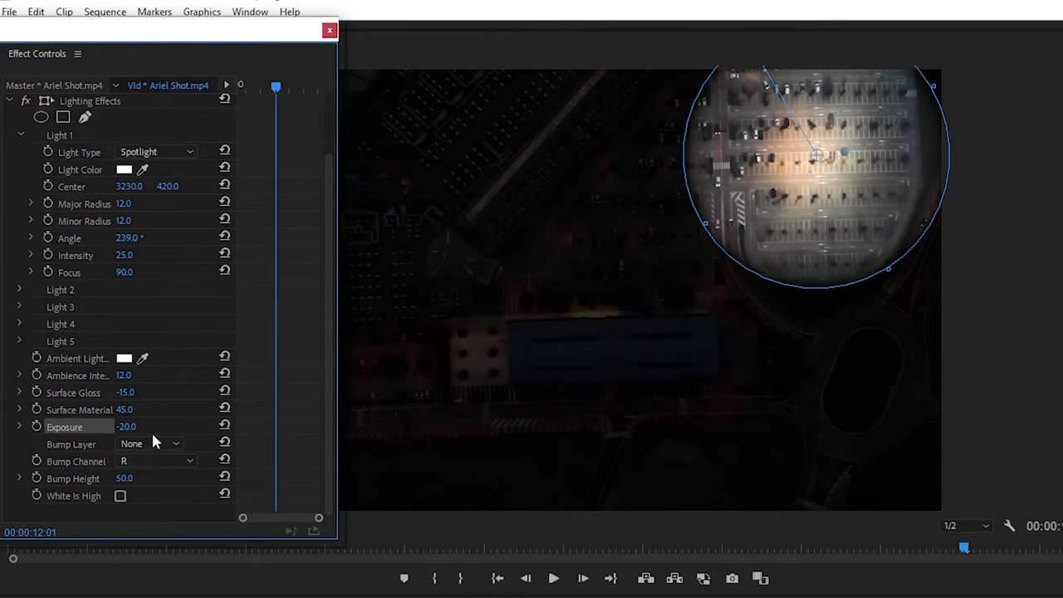
pyautogui.moveTo(124, 426); pyautogui.dragTo(137, 426)
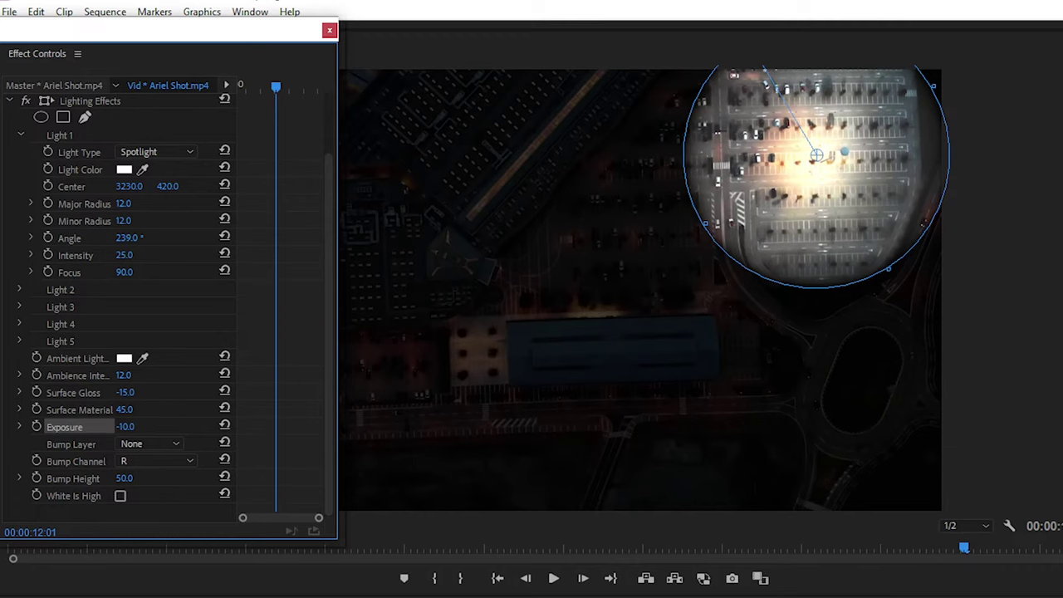
pyautogui.click(135, 425)
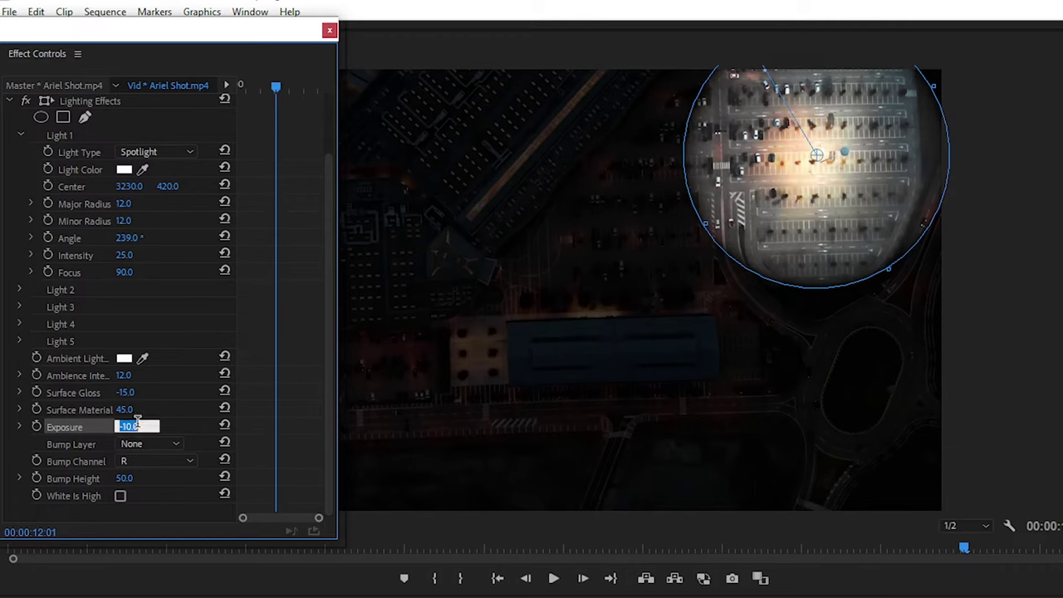
pyautogui.write('-5')
pyautogui.press('Return')
# Restore the Program monitor to normal size at 1/4 resolution.
pyautogui.press('`')
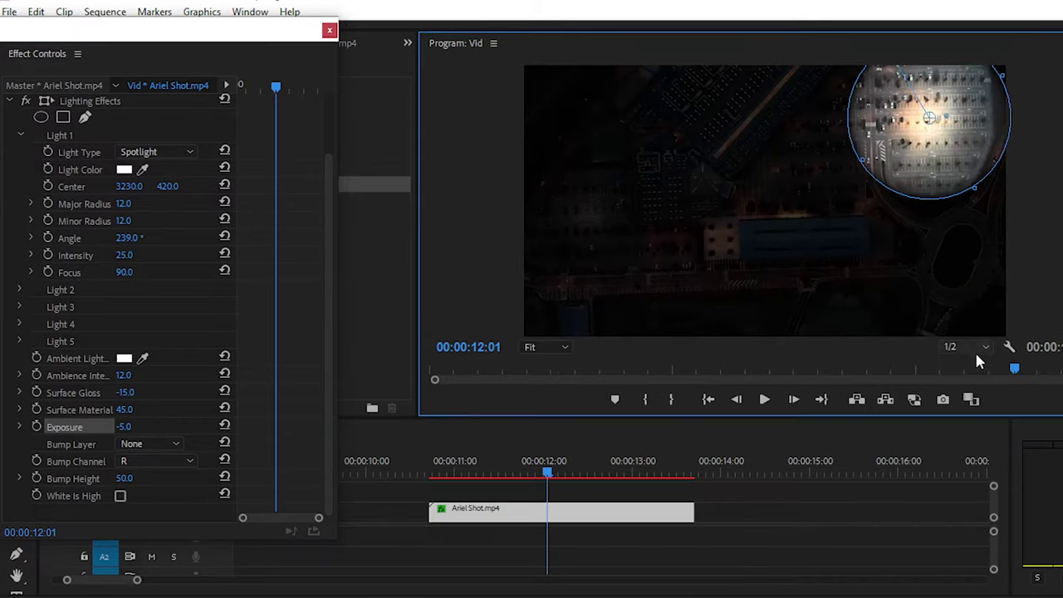
pyautogui.click(967, 346)
pyautogui.click(967, 402)
# Dock Effect Controls beside the bin, reselect Ariel Shot.mp4, and make the timeline taller.
pyautogui.moveTo(158, 68); pyautogui.dragTo(415, 42)
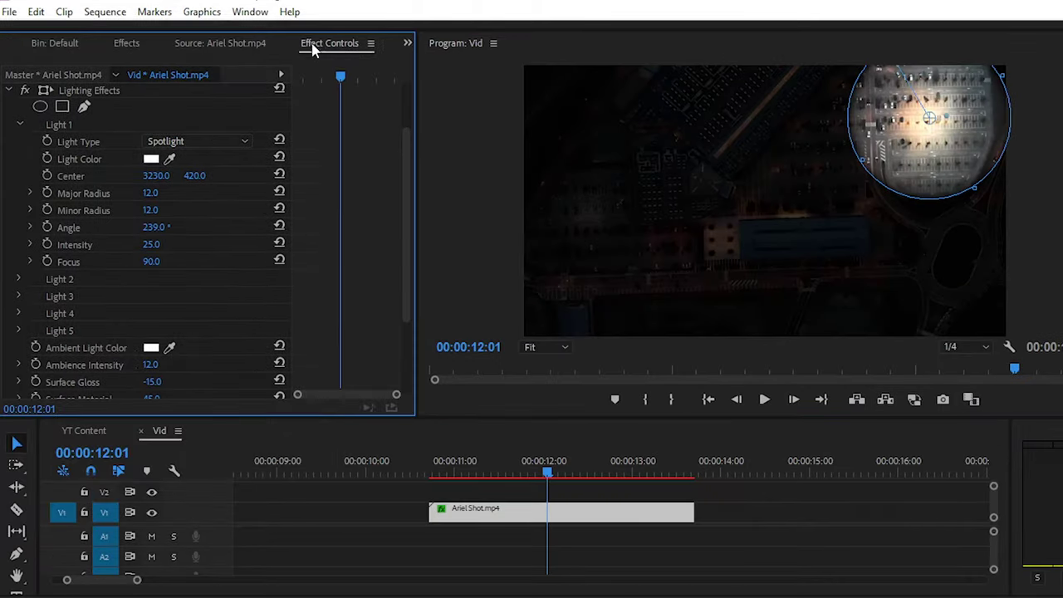
pyautogui.scroll(-2, 336, 288)
pyautogui.click(618, 569)
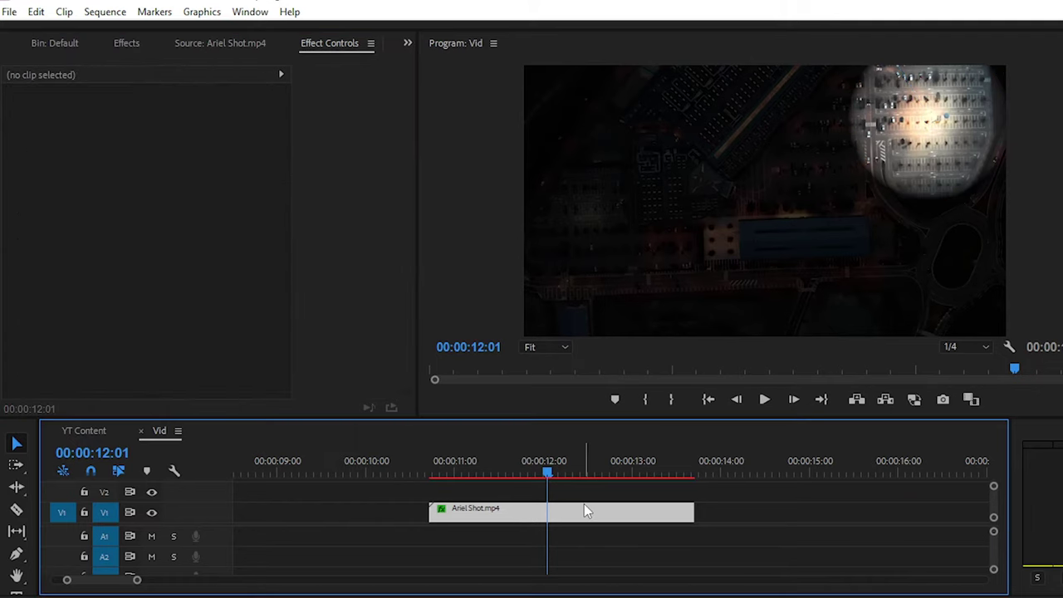
pyautogui.click(583, 506)
pyautogui.moveTo(564, 416); pyautogui.dragTo(560, 324)
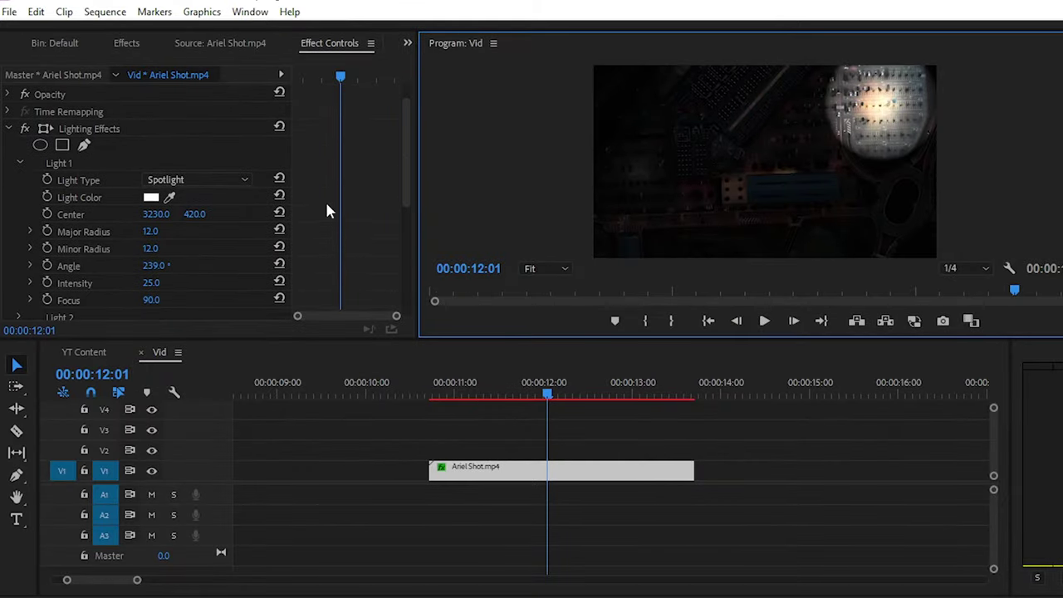
pyautogui.click(438, 393)
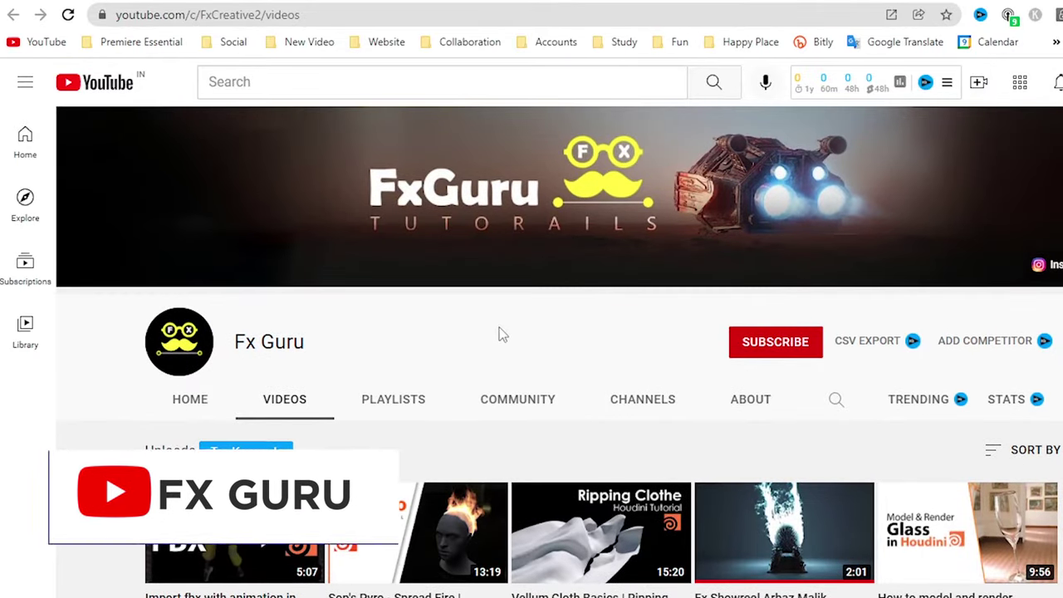
# Open Fx Guru's About page, play the showreel, and skip past the one-minute mark.
pyautogui.scroll(-2, 423, 342)
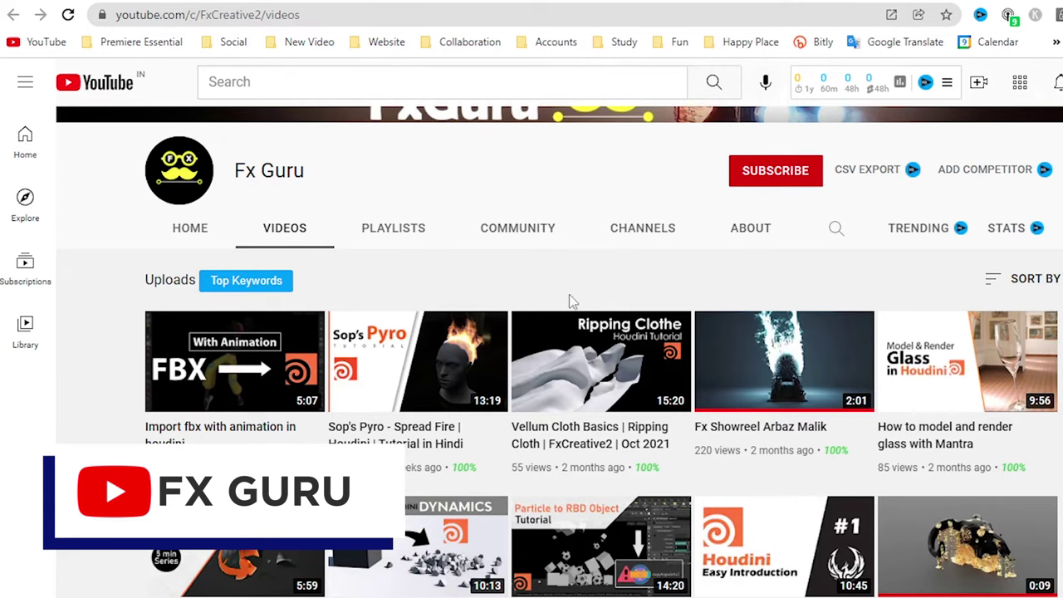
pyautogui.click(758, 231)
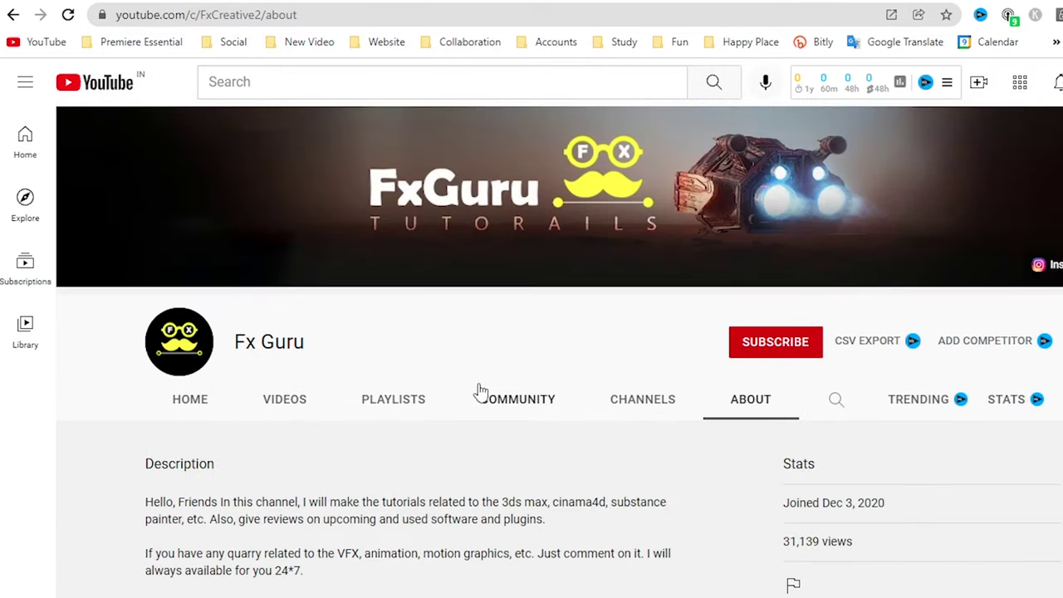
pyautogui.scroll(-3, 478, 391)
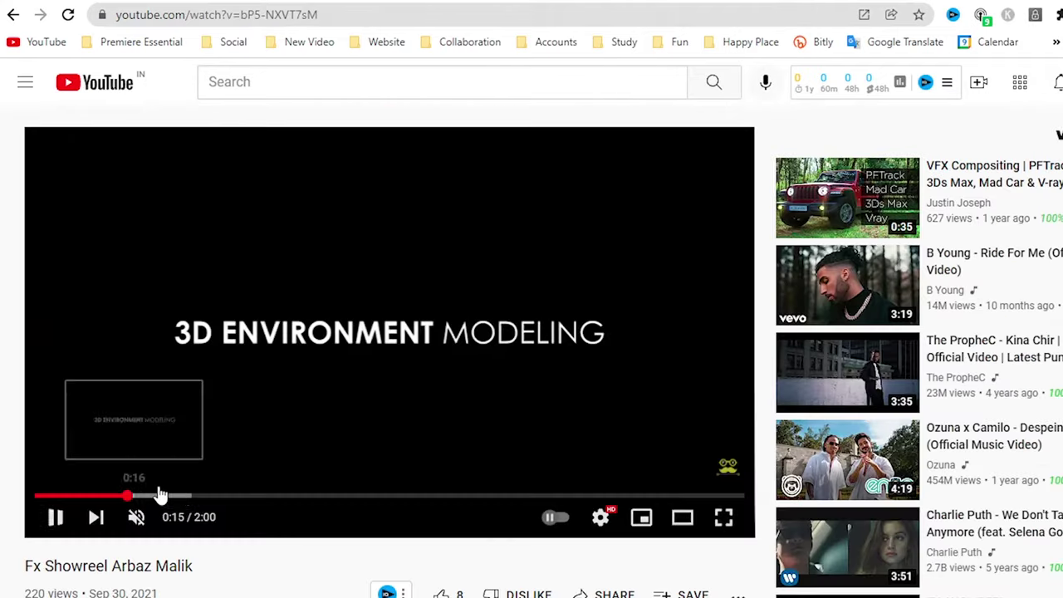
pyautogui.click(183, 495)
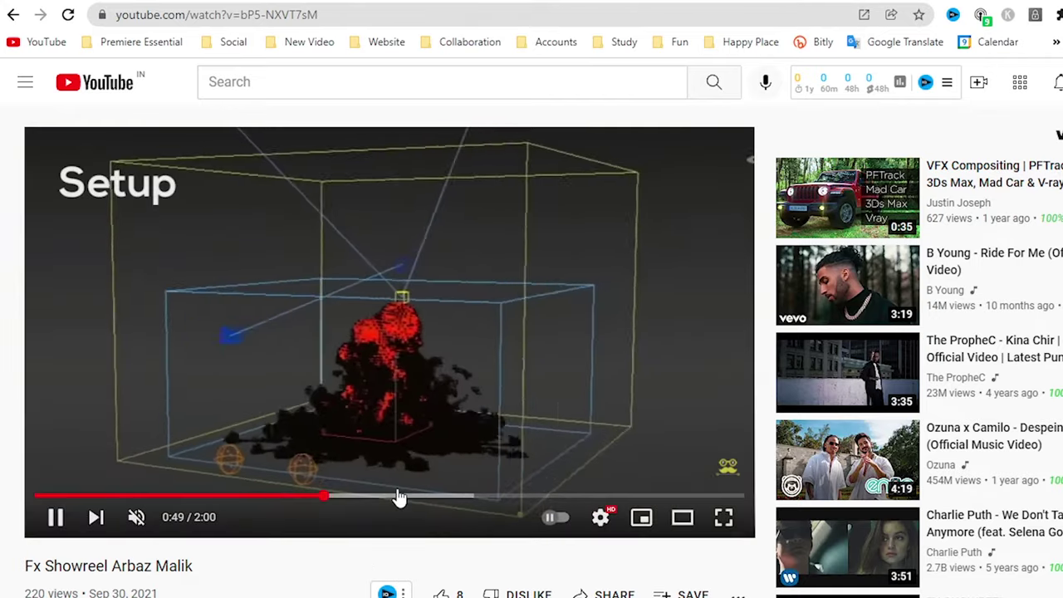
pyautogui.click(398, 495)
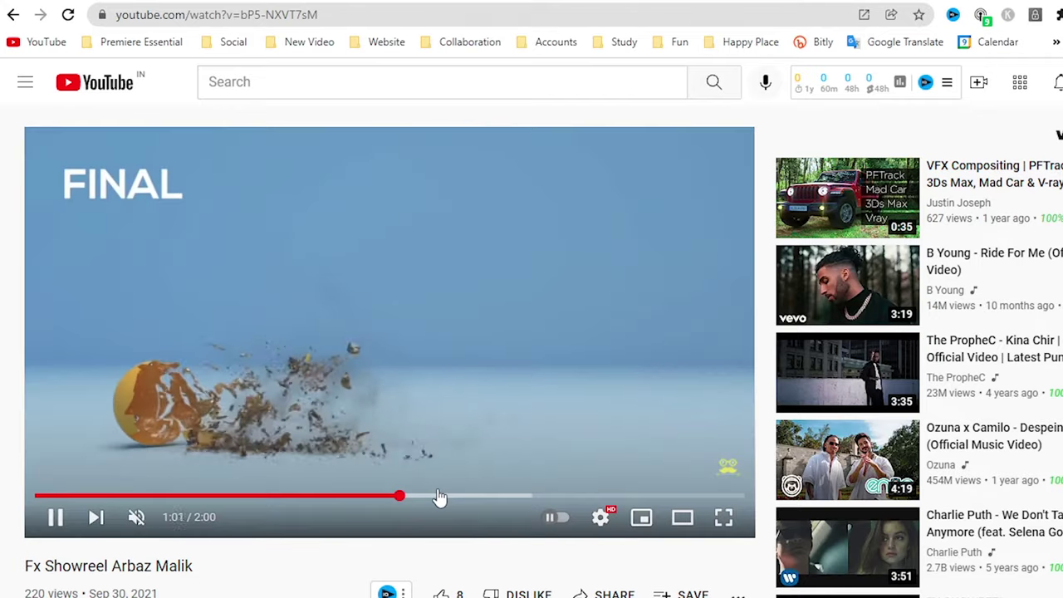
pyautogui.click(435, 499)
# Skip further into the showreel, then set Premiere's preview to 1/2 resolution.
pyautogui.click(503, 498)
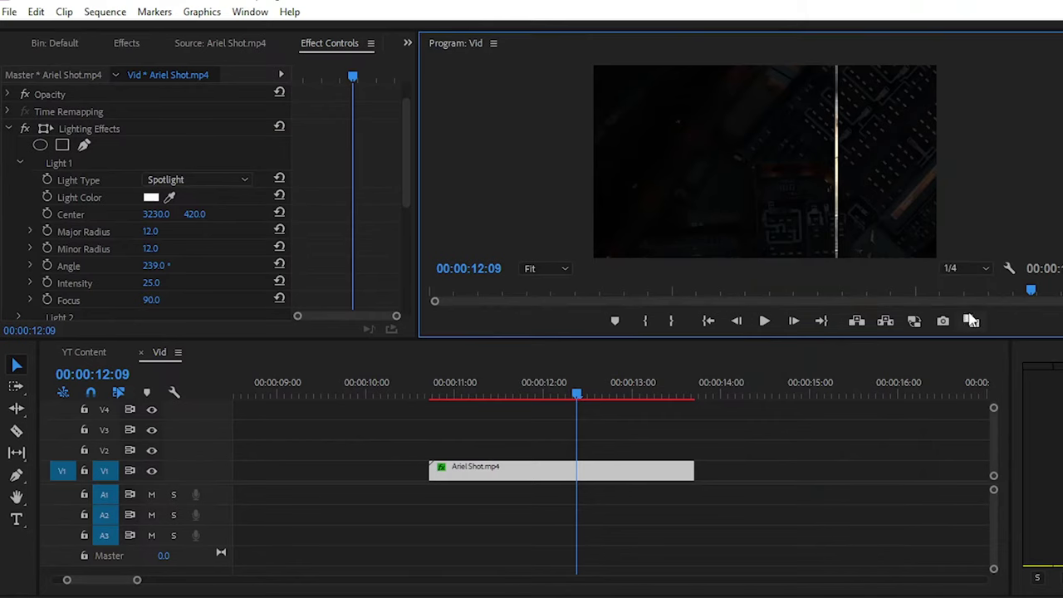
pyautogui.click(965, 268)
pyautogui.click(964, 292)
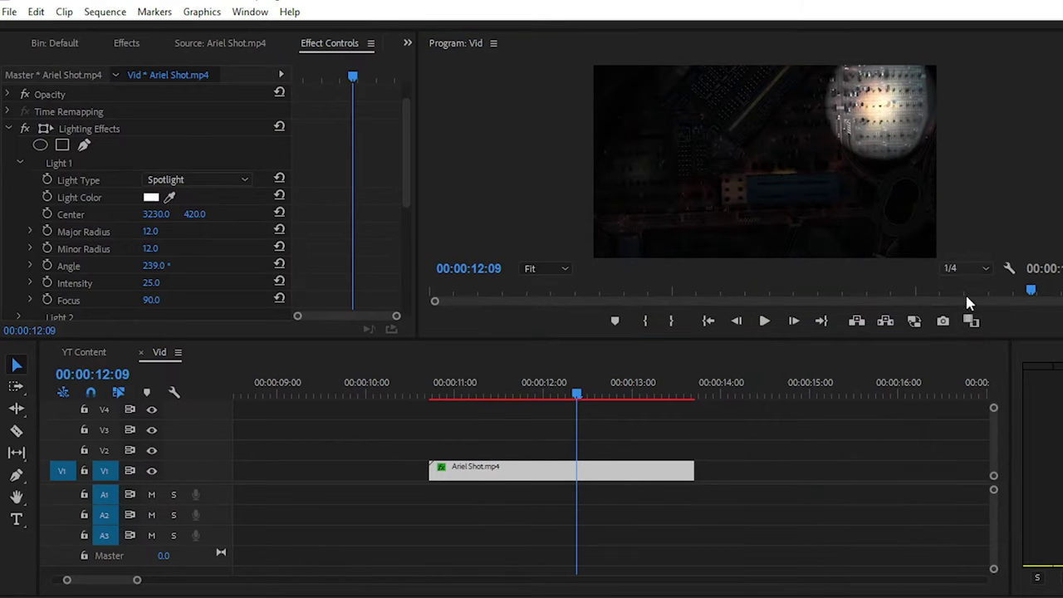
# Move the playhead to 10:22, reselect the clip, and select Light 1's Center to show its handle.
pyautogui.click(723, 469)
pyautogui.moveTo(576, 394); pyautogui.dragTo(447, 394)
pyautogui.click(477, 470)
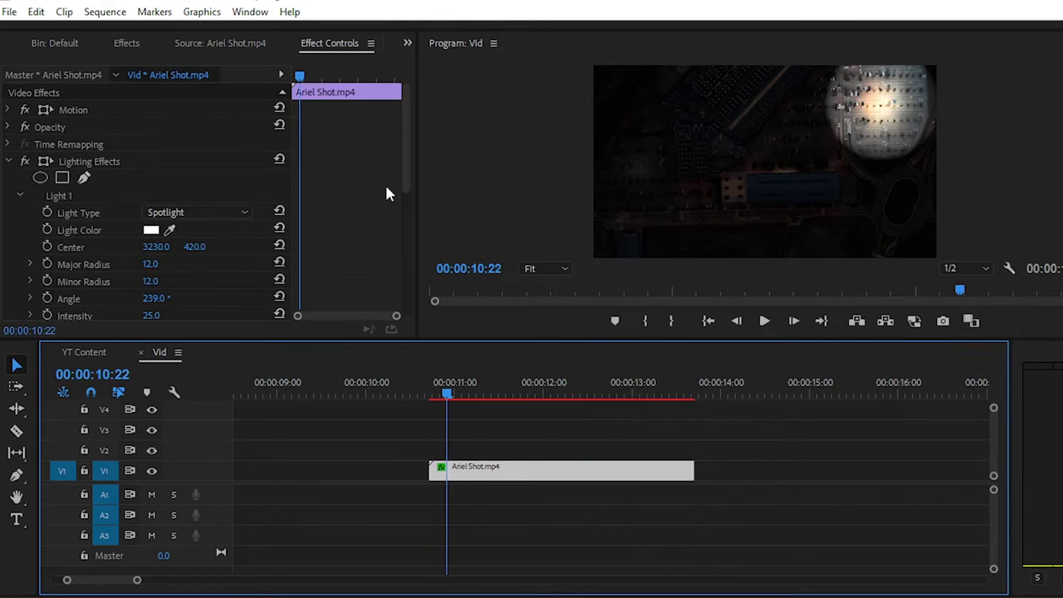
pyautogui.scroll(-3, 386, 194)
pyautogui.click(74, 169)
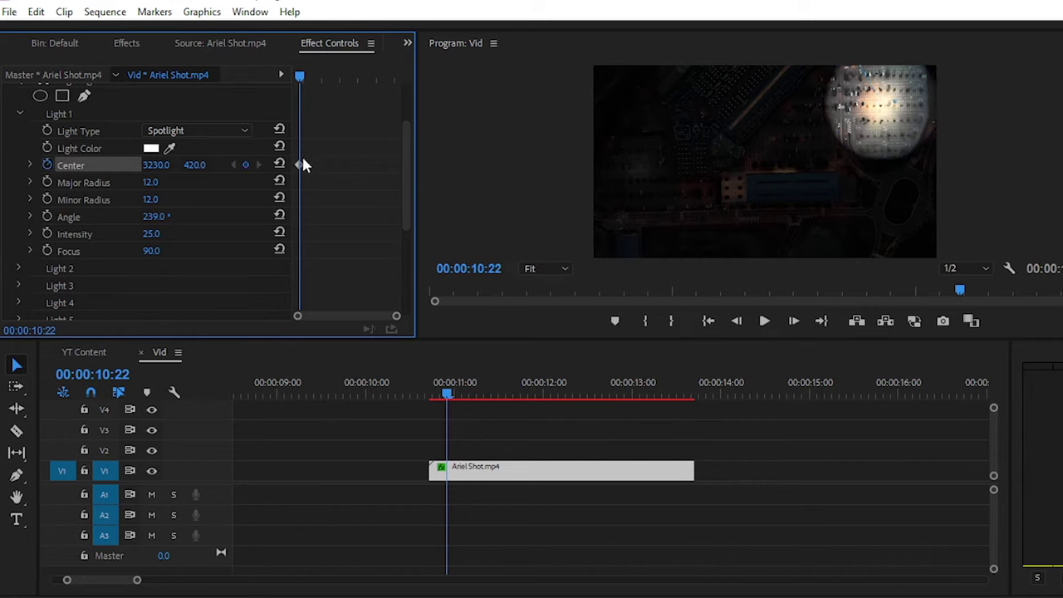
pyautogui.click(894, 106)
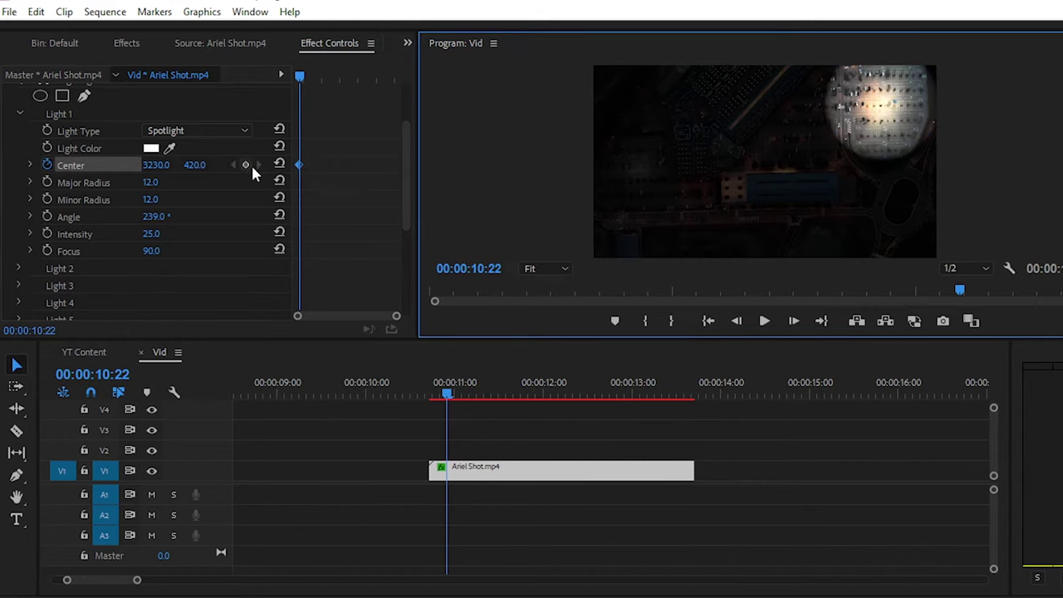
pyautogui.click(100, 164)
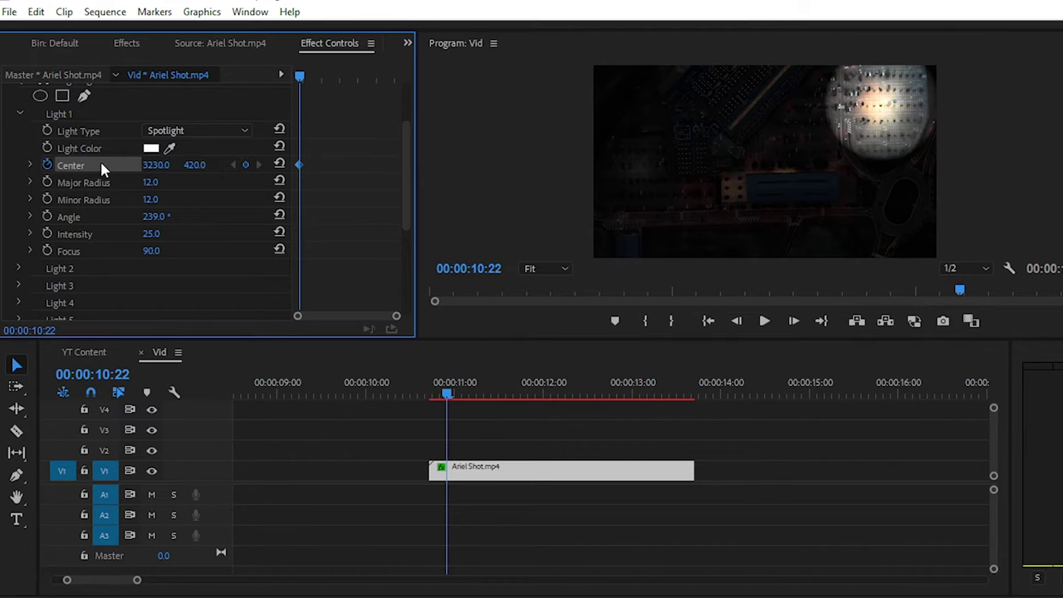
pyautogui.click(84, 169)
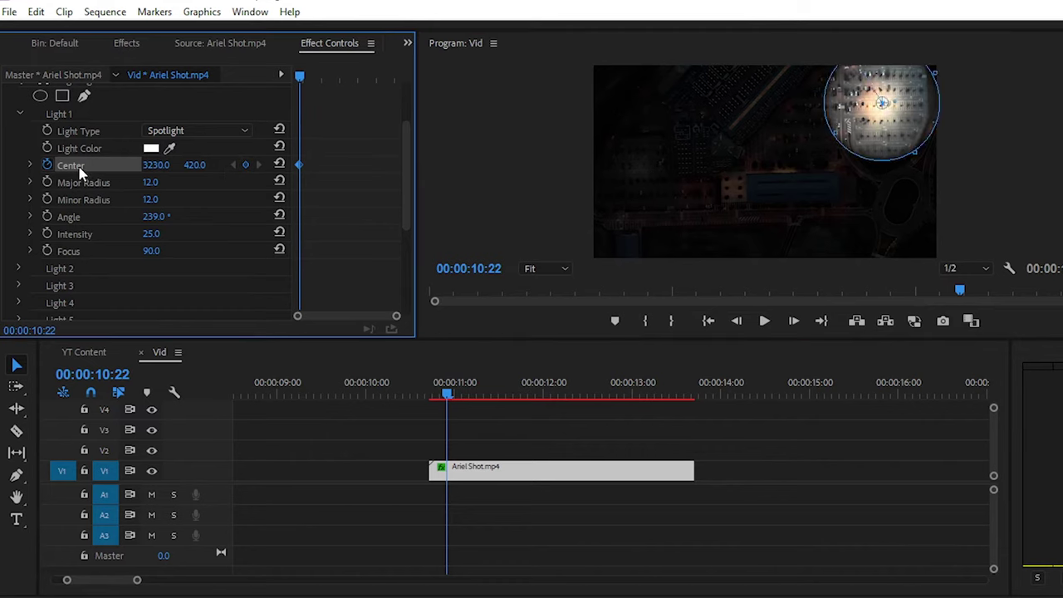
# Keyframe the spotlight's Center at 10:22, 11:13 and 12:04, moving it across the lot's top.
pyautogui.moveTo(886, 123); pyautogui.dragTo(854, 174)
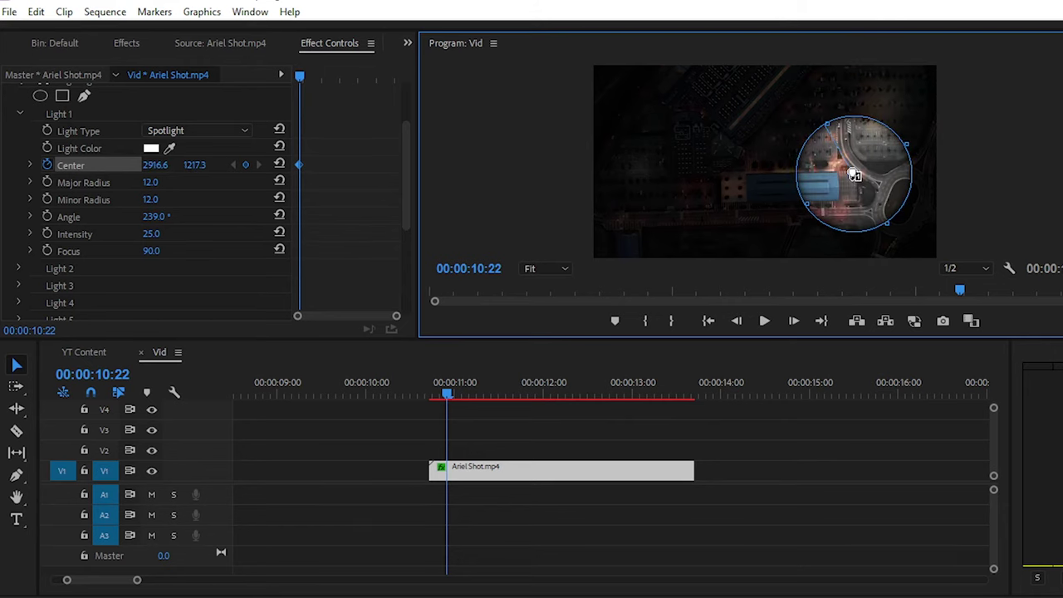
pyautogui.moveTo(316, 72); pyautogui.dragTo(323, 76)
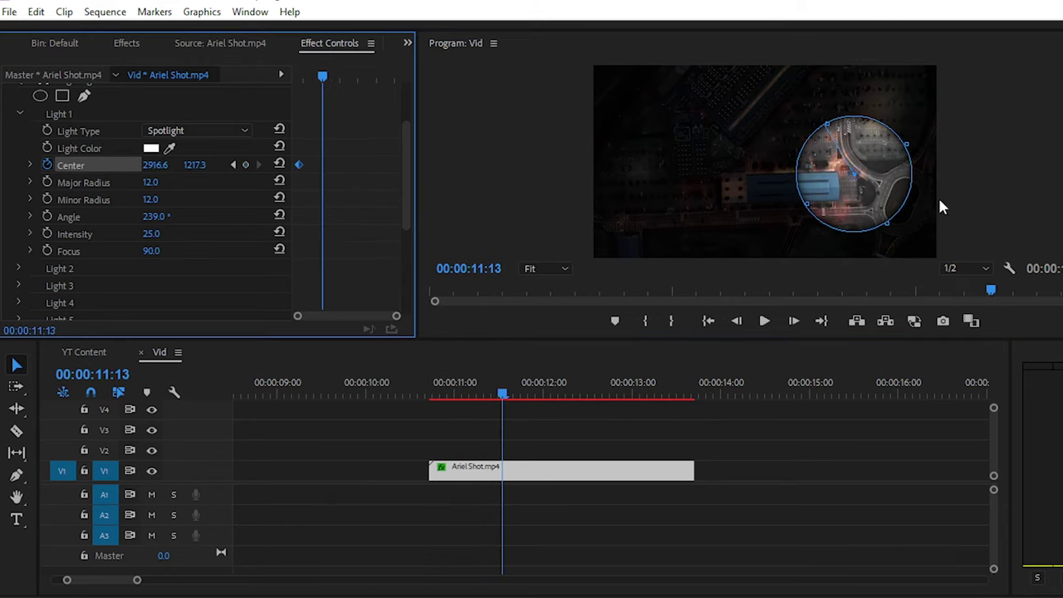
pyautogui.moveTo(860, 177); pyautogui.dragTo(882, 108)
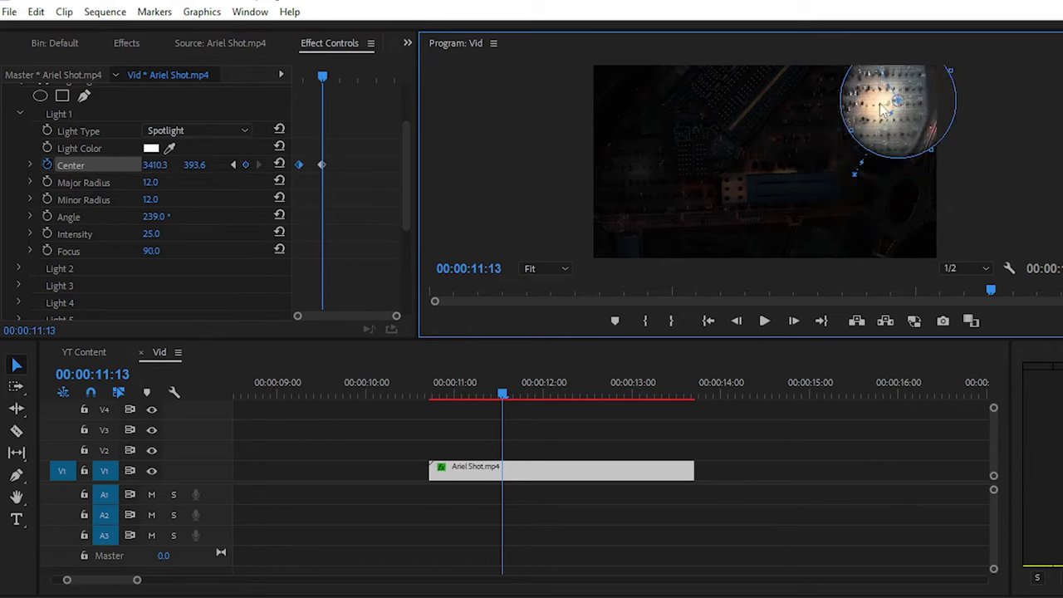
pyautogui.moveTo(327, 74); pyautogui.dragTo(346, 76)
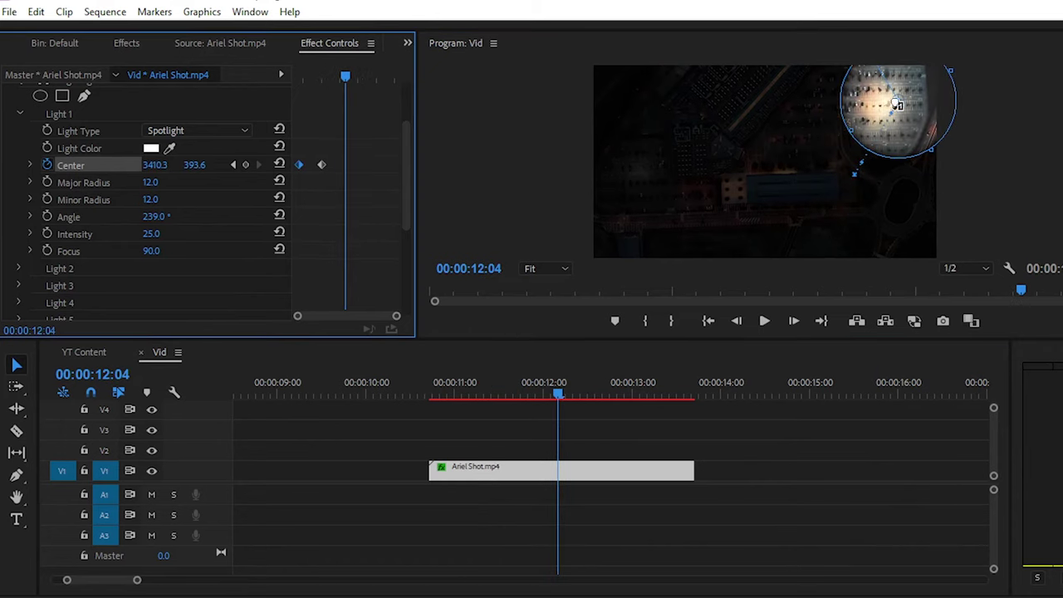
pyautogui.moveTo(897, 103); pyautogui.dragTo(816, 104)
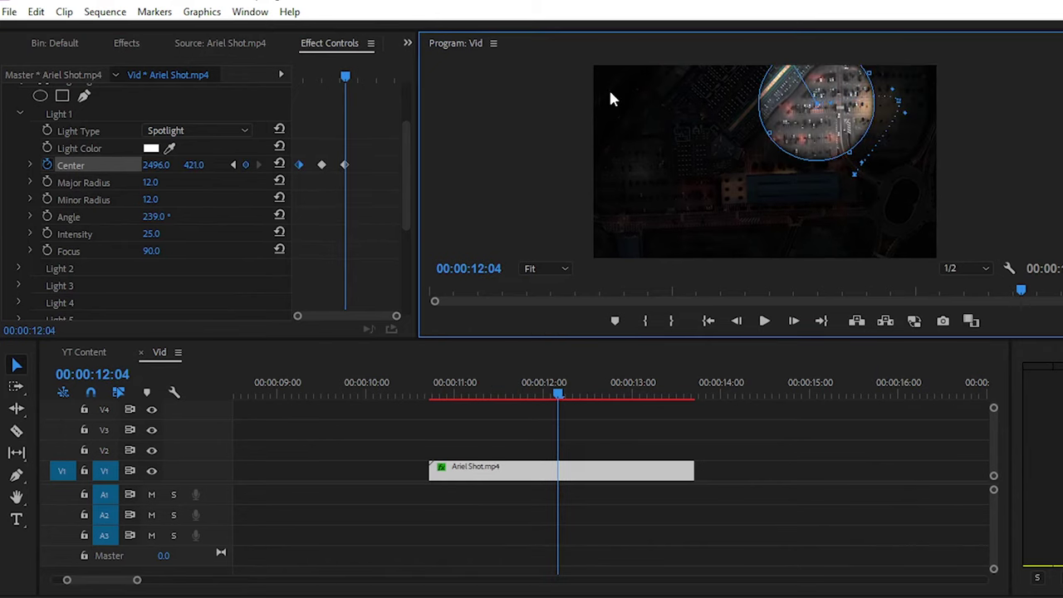
# Add Center keyframes at 12:17 and 13:05, curving the path and ending at lower left.
pyautogui.moveTo(344, 75); pyautogui.dragTo(366, 75)
pyautogui.moveTo(810, 102); pyautogui.dragTo(679, 138)
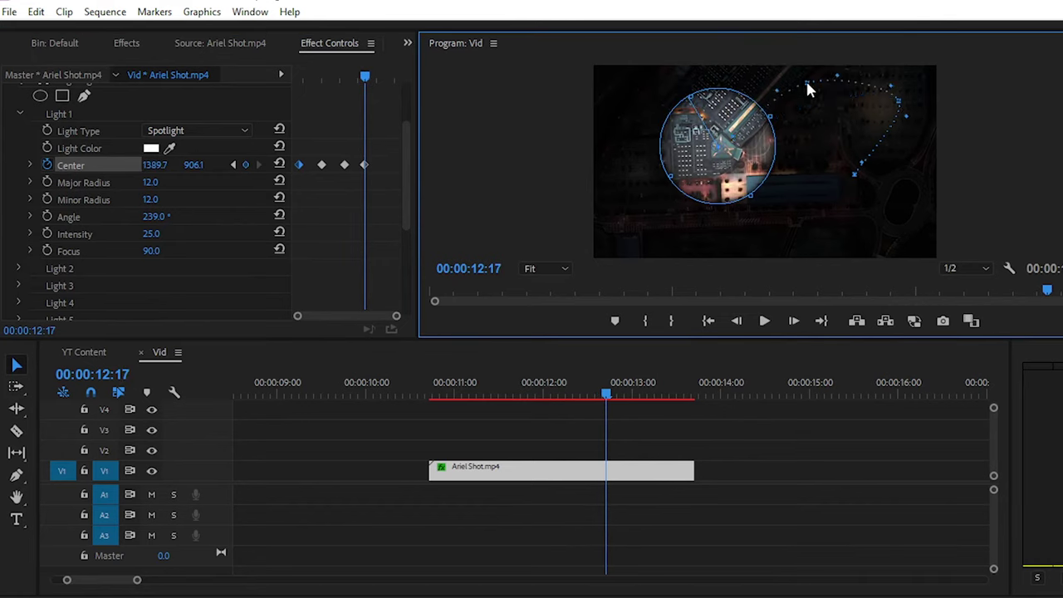
pyautogui.moveTo(921, 133); pyautogui.dragTo(937, 142)
pyautogui.moveTo(367, 78); pyautogui.dragTo(383, 78)
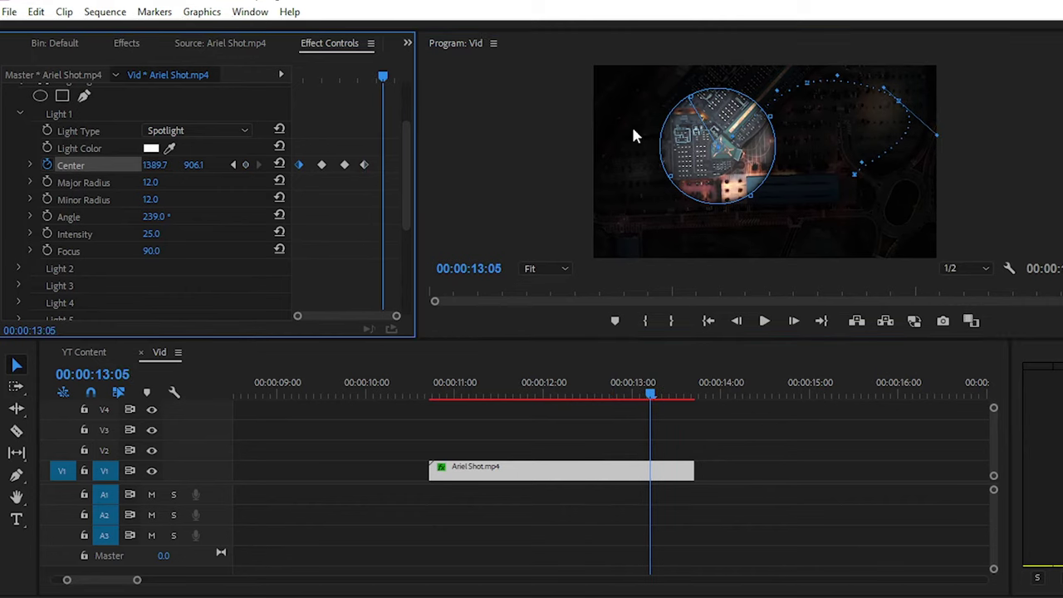
pyautogui.moveTo(719, 144); pyautogui.dragTo(642, 201)
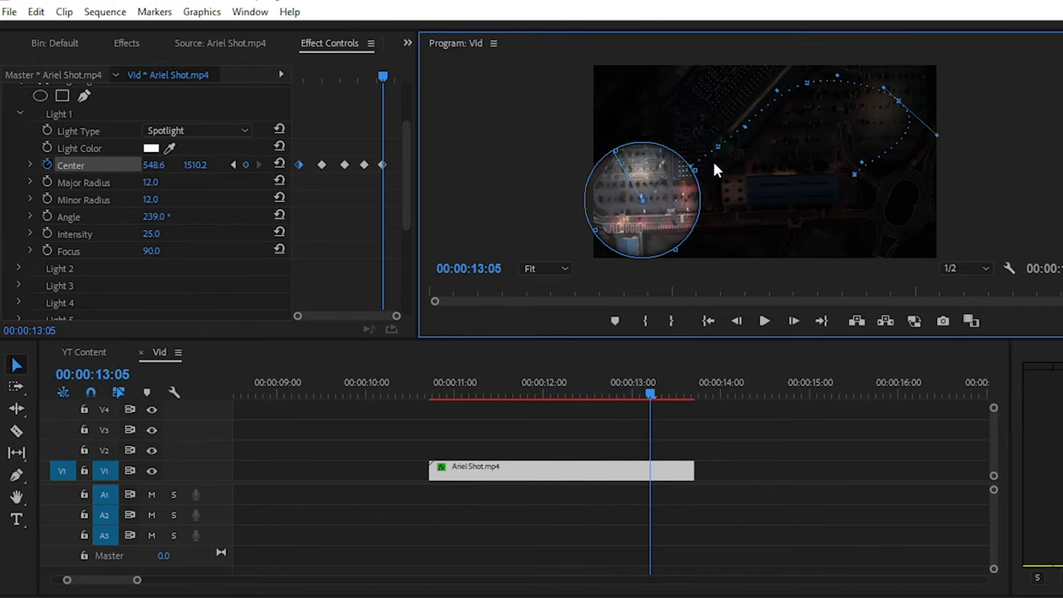
# Save the project and review the spotlight animation in an enlarged Program monitor preview.
pyautogui.hotkey('ctrl', 's')
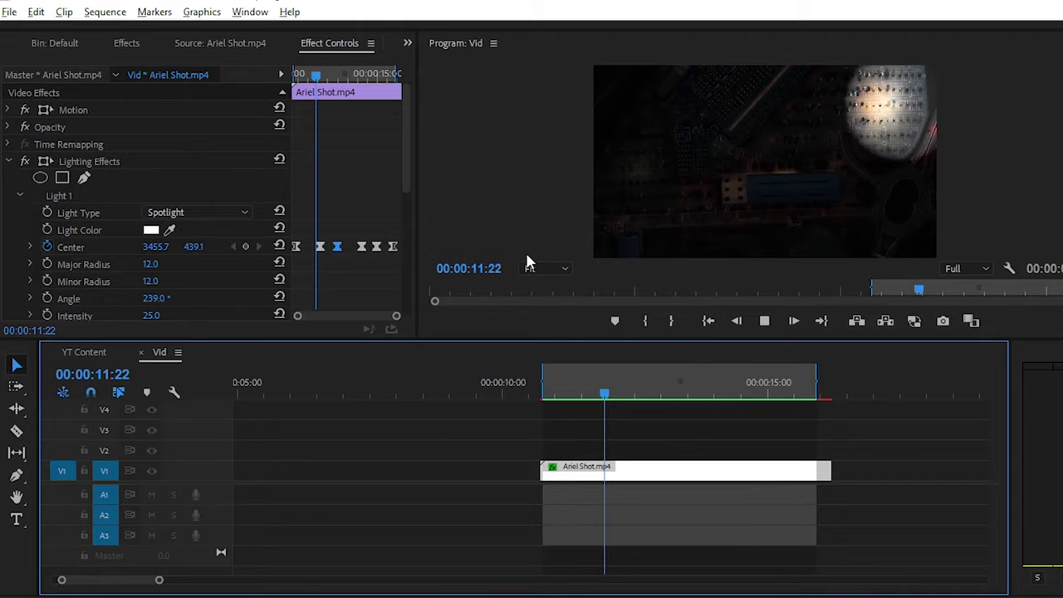
pyautogui.press('`')
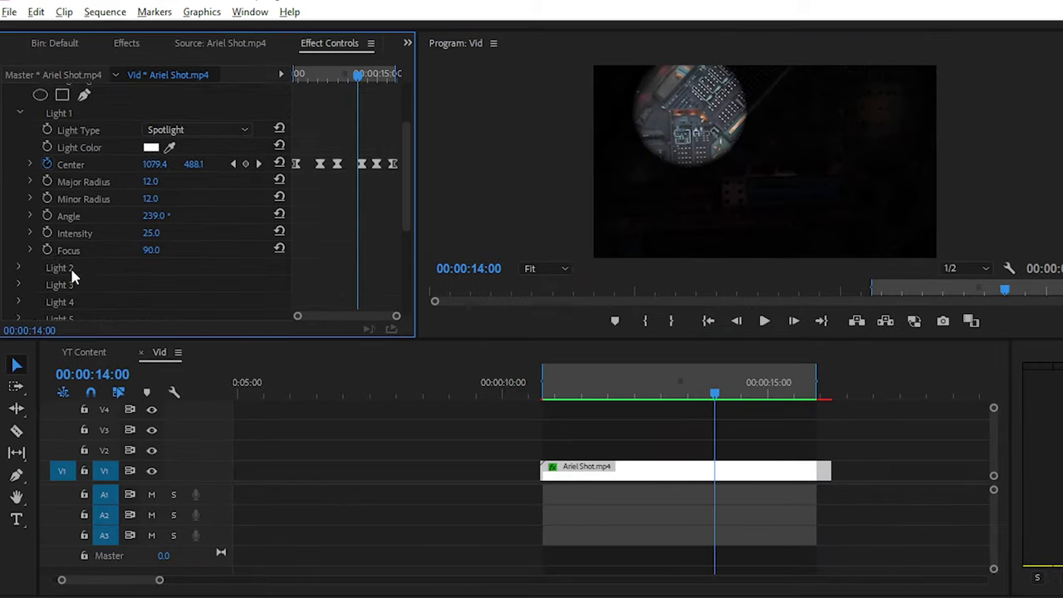
# Make Light 2 a spotlight with radius 12 and Focus 90, placed at lower right.
pyautogui.click(18, 204)
pyautogui.scroll(-2, 71, 213)
pyautogui.click(216, 138)
pyautogui.click(179, 205)
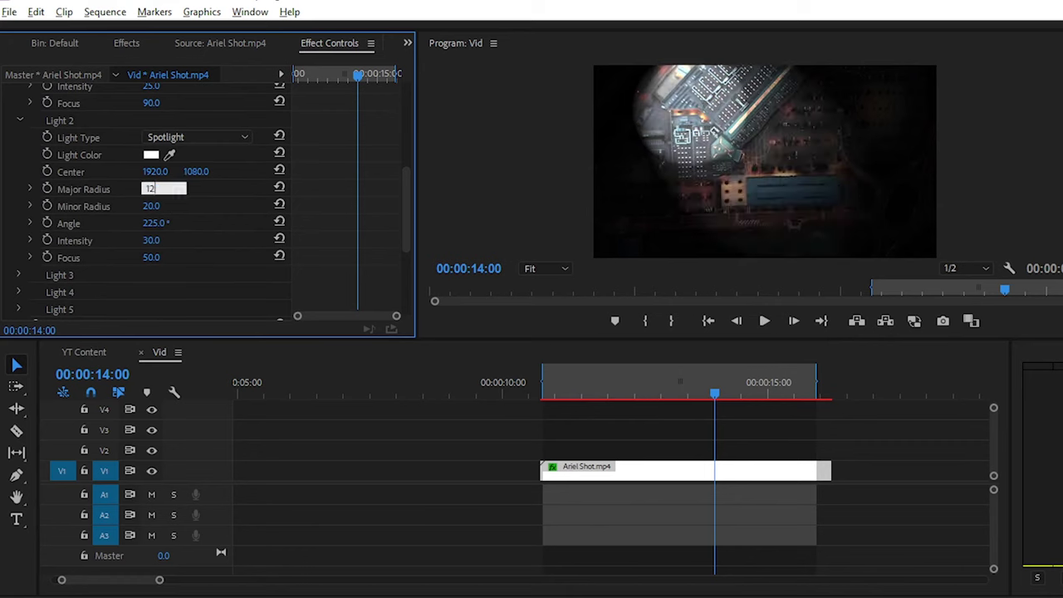
pyautogui.write('12')
pyautogui.press('Return')
pyautogui.moveTo(157, 177); pyautogui.dragTo(177, 187)
pyautogui.write('90')
pyautogui.press('Return')
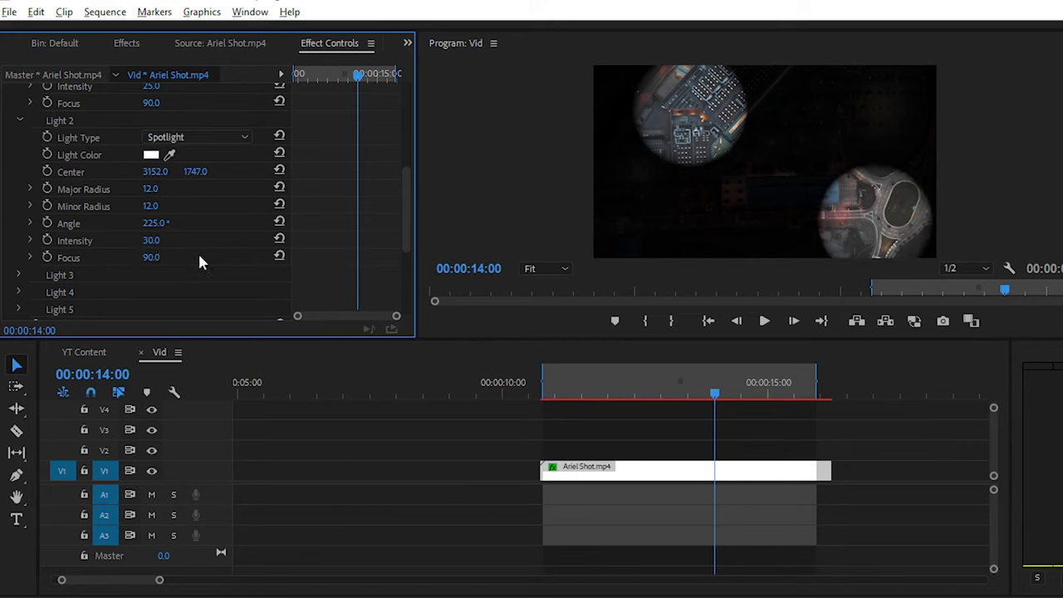
# Set both Light 2 and Light 1 intensity to 30.
pyautogui.scroll(1, 163, 273)
pyautogui.press('Return')
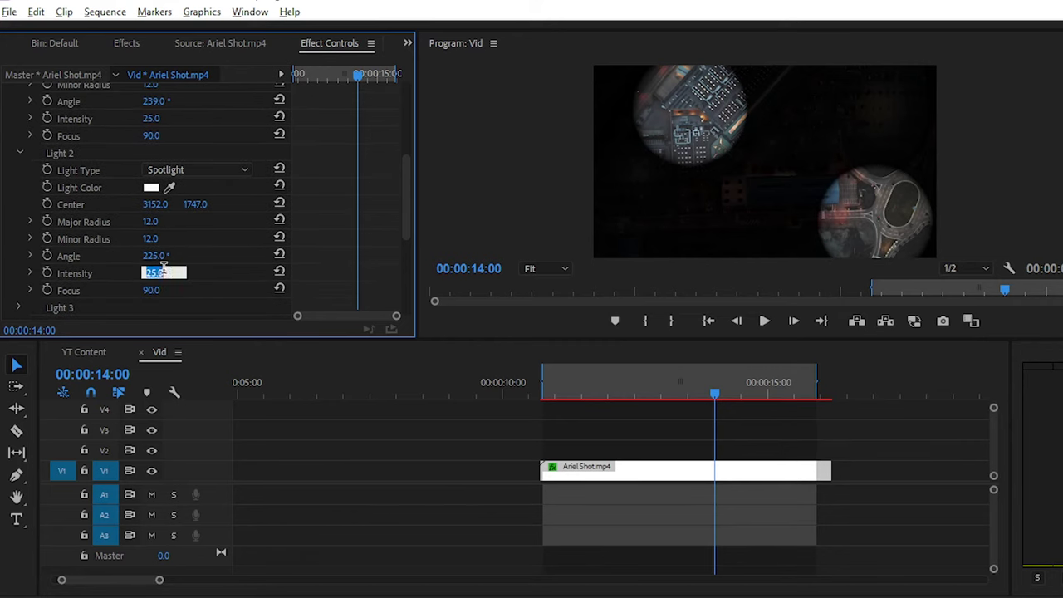
pyautogui.write('30')
pyautogui.press('Return')
pyautogui.press('Return')
pyautogui.press('Right')
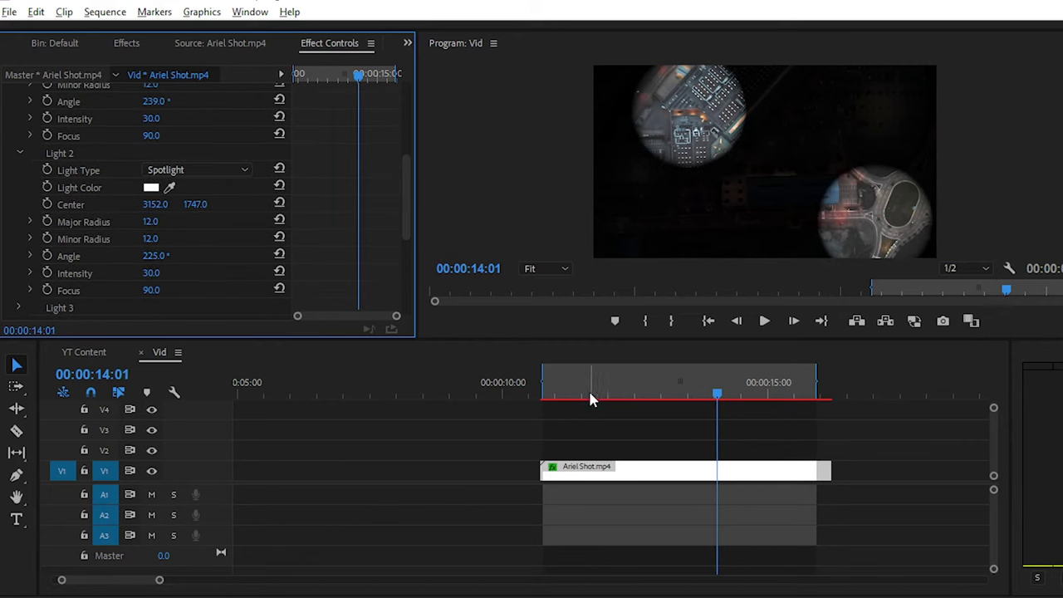
pyautogui.moveTo(588, 399); pyautogui.dragTo(542, 398)
pyautogui.scroll(-3, 333, 213)
# Start keyframing Light 2's Center and move the spotlight to the centre at 11:12.
pyautogui.scroll(3, 308, 209)
pyautogui.click(52, 189)
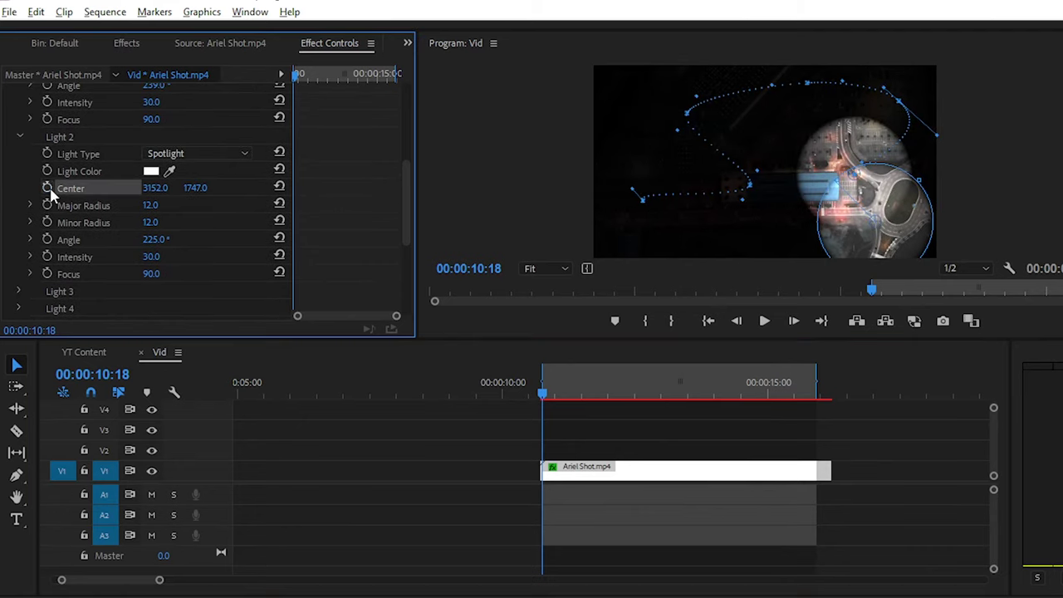
pyautogui.click(48, 188)
pyautogui.moveTo(296, 180); pyautogui.dragTo(307, 179)
pyautogui.click(859, 226)
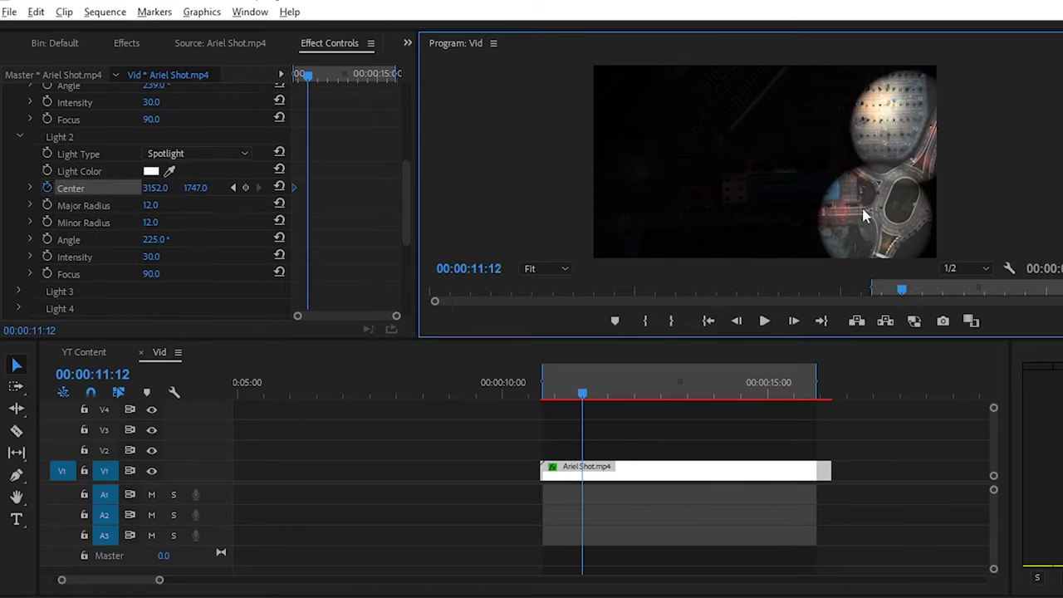
pyautogui.click(71, 187)
pyautogui.moveTo(873, 216); pyautogui.dragTo(794, 152)
# Add Light 2 Center keyframes at 12:16, 14:10 and 15:18, then select them all.
pyautogui.click(327, 75)
pyautogui.click(353, 74)
pyautogui.click(369, 75)
pyautogui.click(392, 75)
pyautogui.moveTo(300, 166); pyautogui.dragTo(396, 225)
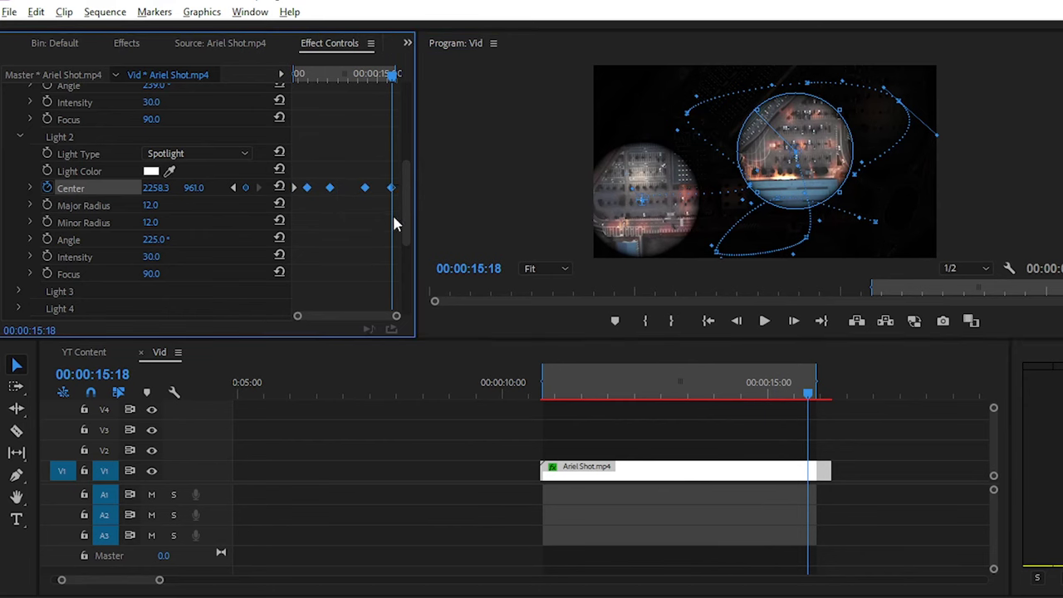
pyautogui.rightClick(387, 186)
# Apply Ease In to the selected keyframes and return to the start of the clip.
pyautogui.moveTo(498, 322)
pyautogui.click(576, 417)
pyautogui.click(746, 406)
pyautogui.click(540, 399)
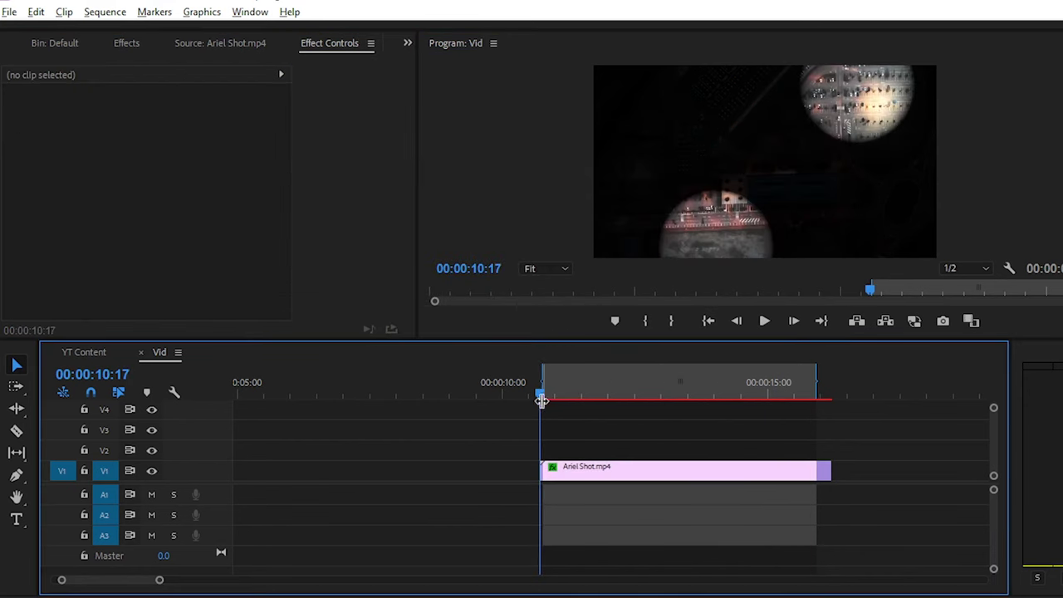